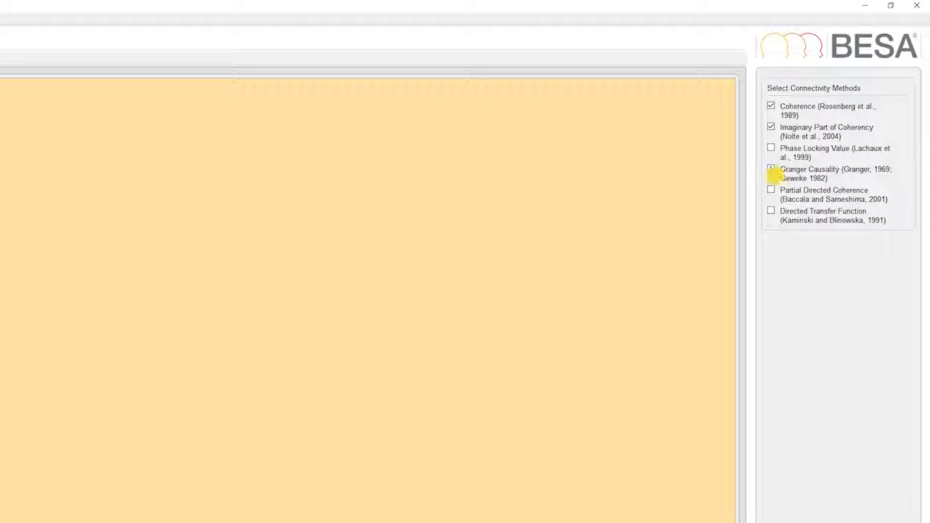
- Add Partial Directed Coherence to the connectivity methods and load the project two_cnd_Src_CD-Morlet_2-50Hz from the ERN group
left_click(772, 191)
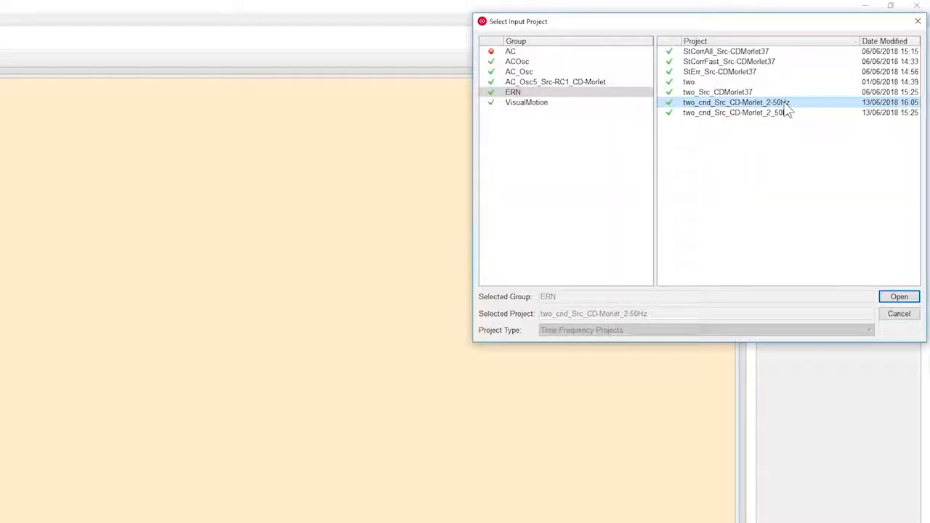
left_click(891, 298)
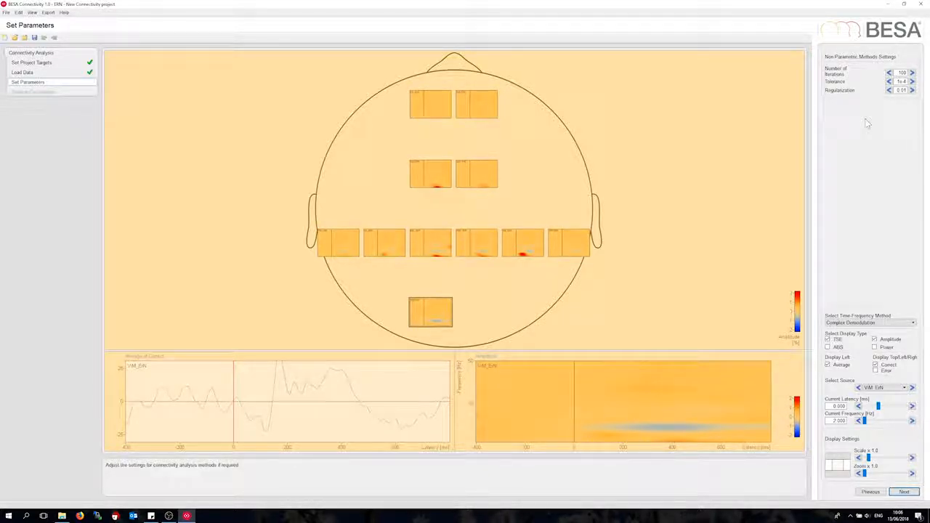
- Accept the default non-parametric method settings and run the connectivity analysis
key("Return")
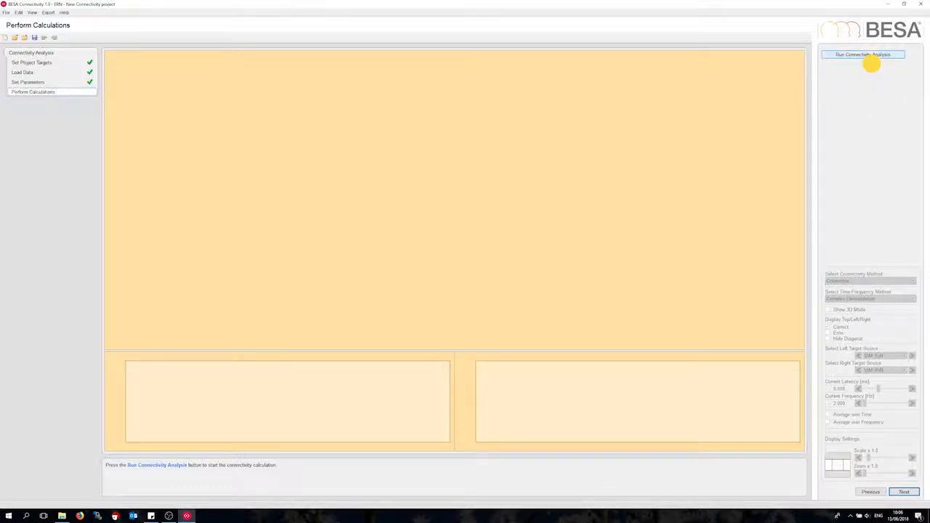
left_click(866, 55)
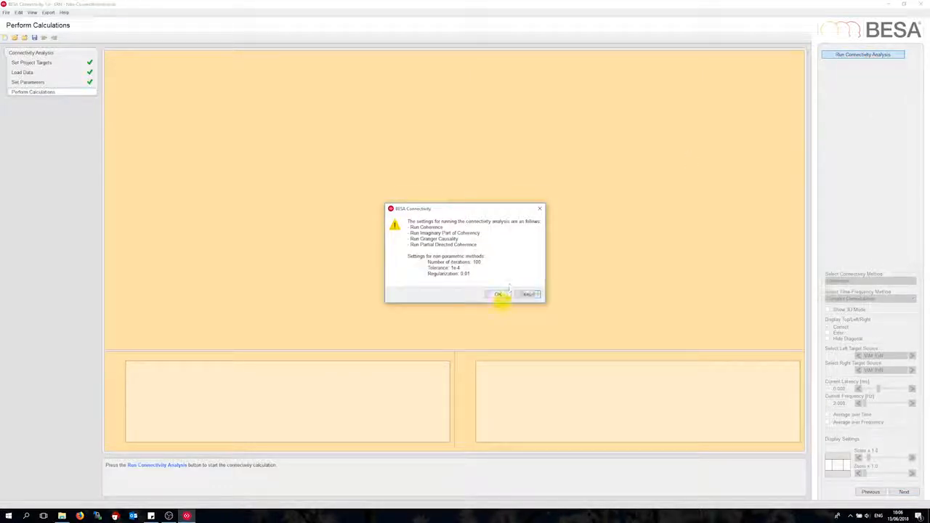
left_click(499, 295)
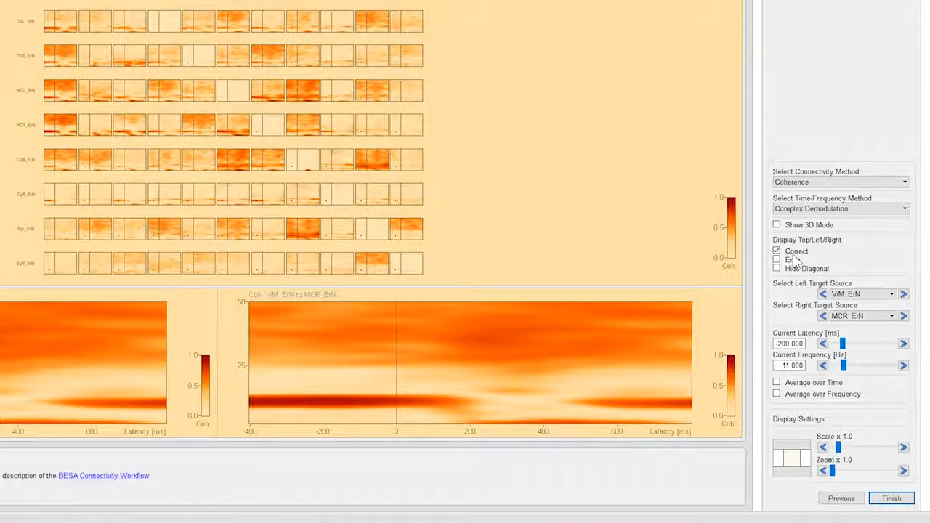
- Hide the diagonal of the connectivity matrix and display the Imaginary Part of Coherency results
left_click(776, 269)
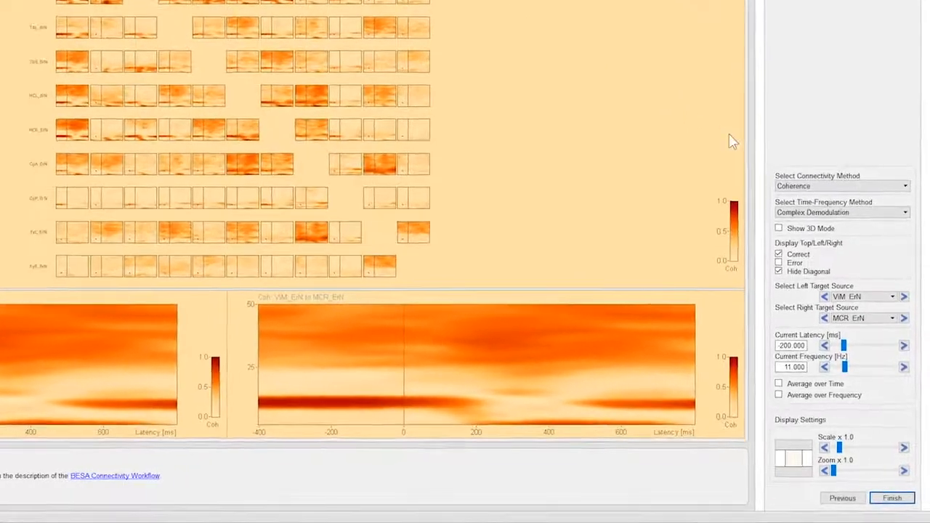
left_click(793, 189)
left_click(801, 210)
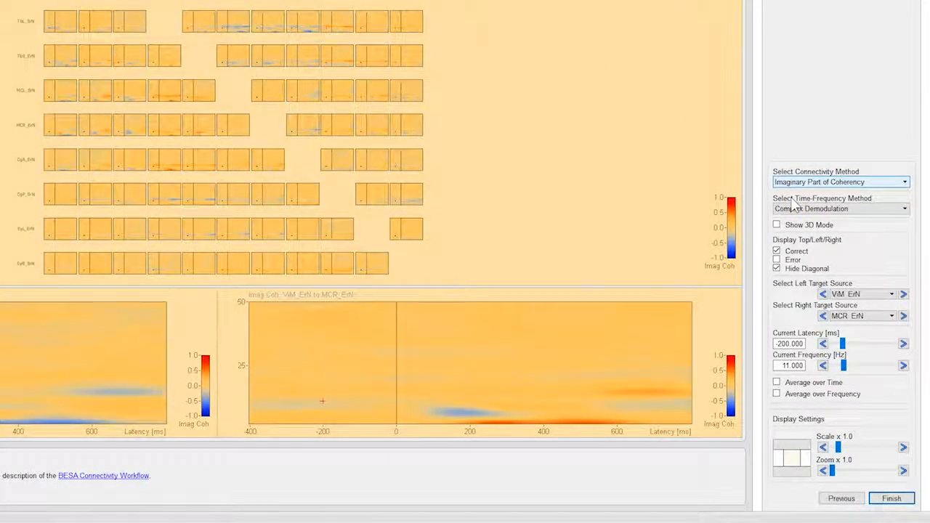
- Switch the time-frequency method to Wavelet Transform and raise the display scale to x 1.5
left_click(795, 208)
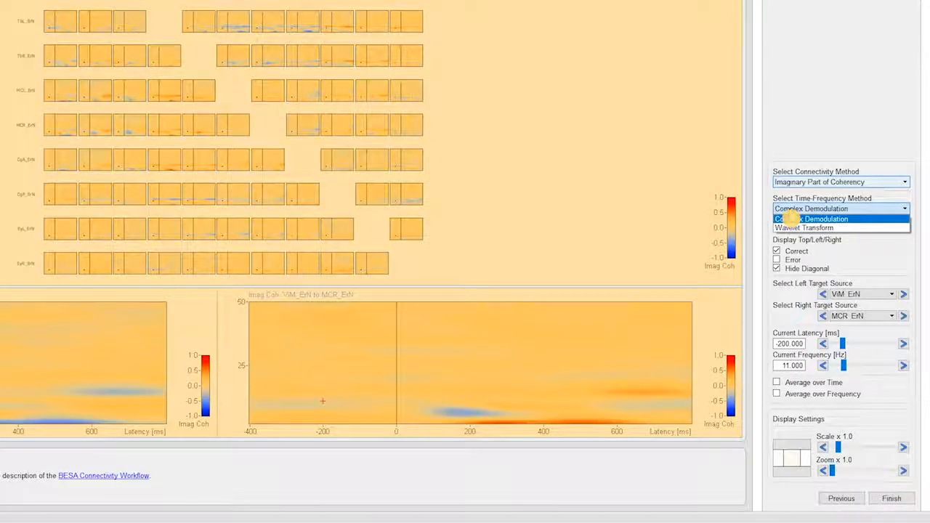
left_click(792, 228)
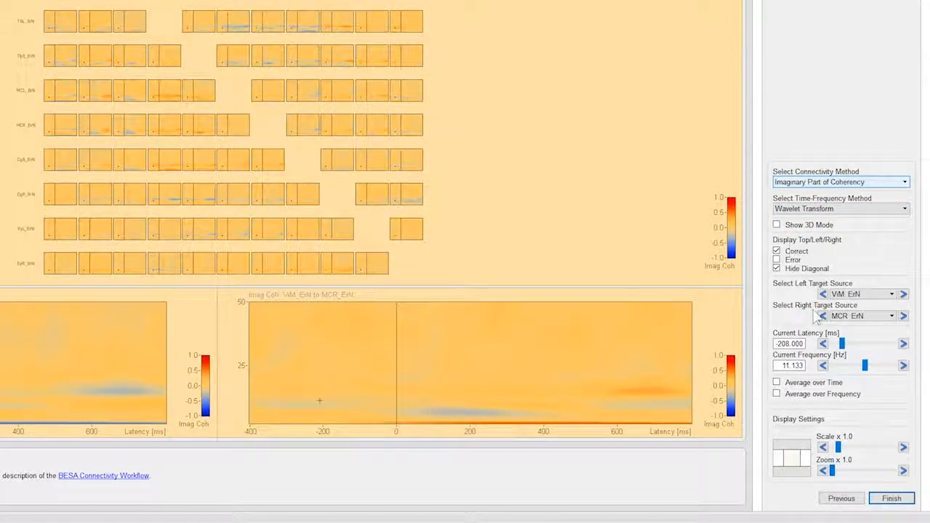
left_click(904, 448)
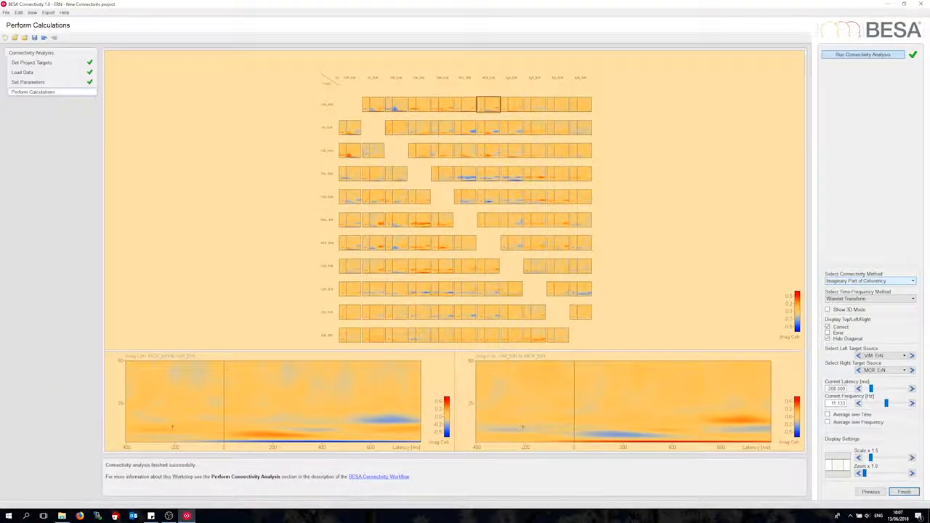
- Hide the information window and enlarge the connectivity matrix to a display zoom of x 1.3
left_click(32, 12)
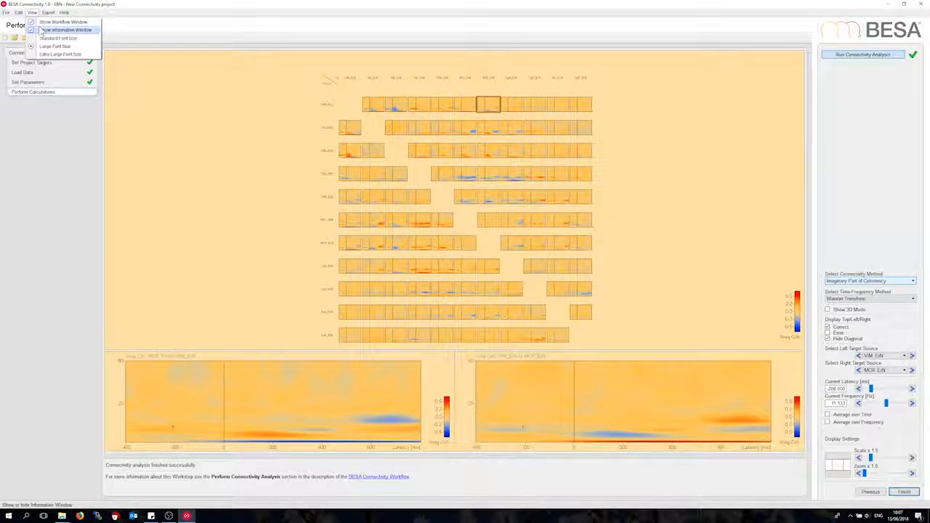
left_click(44, 30)
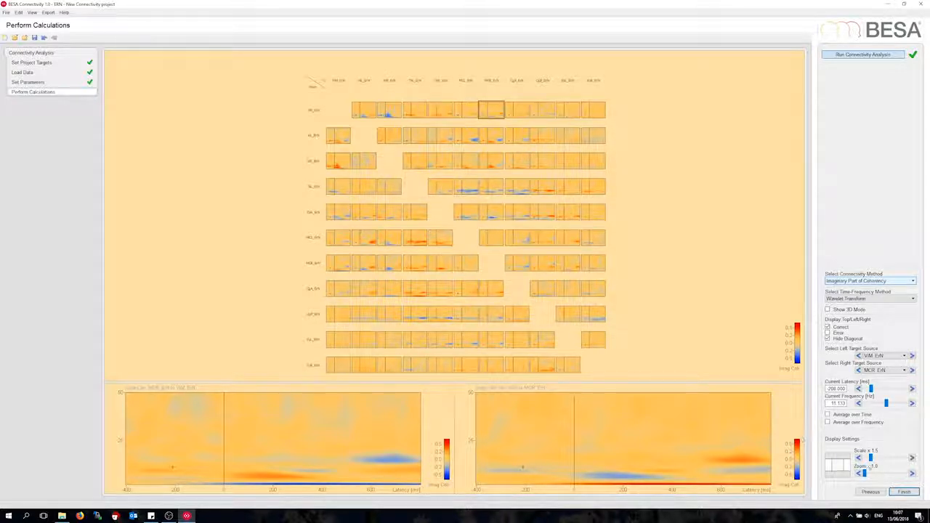
left_click(912, 474)
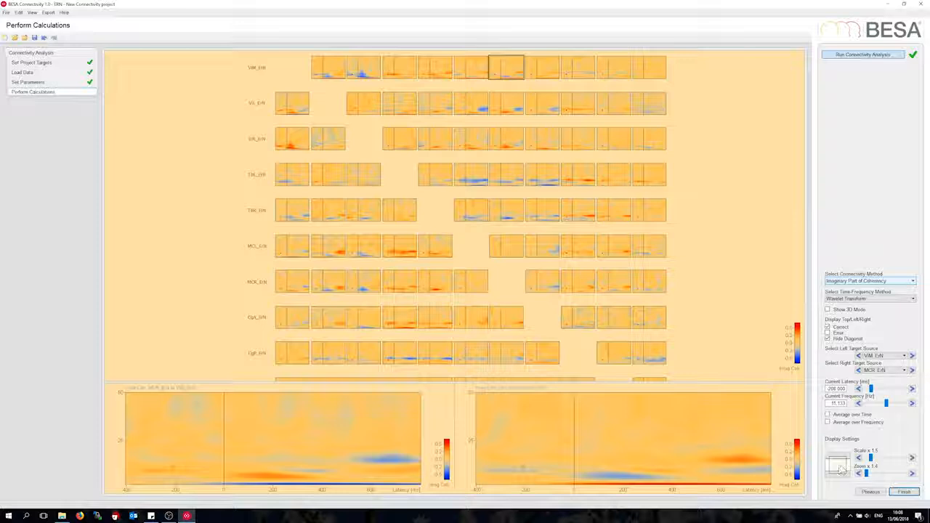
left_click(839, 469)
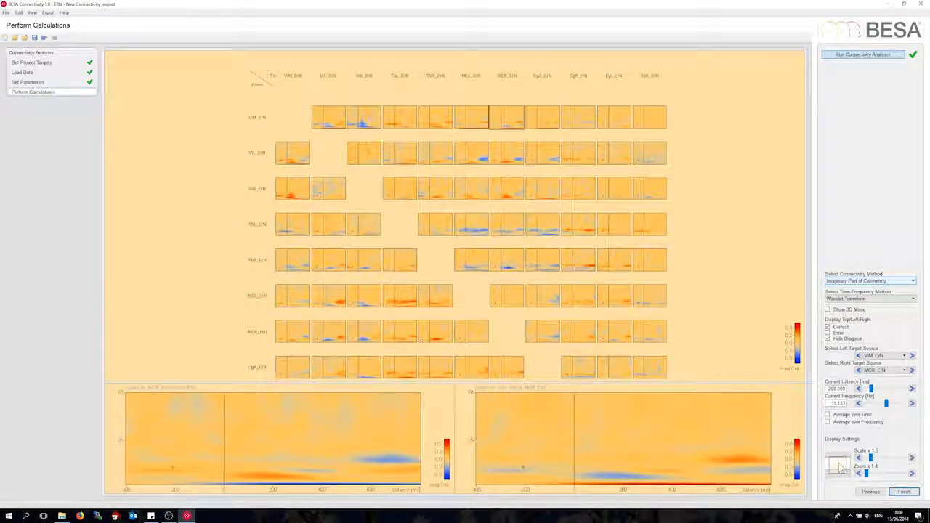
scroll(840, 468, "down", 1)
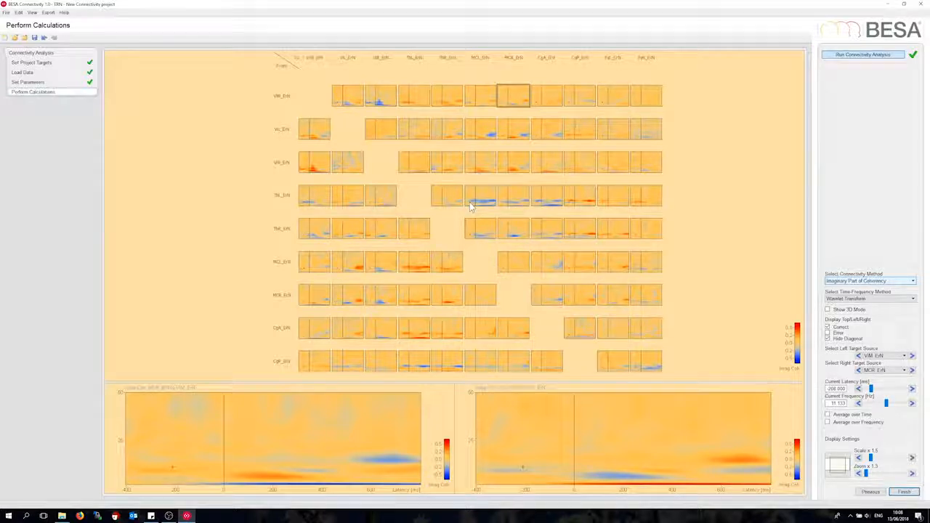
- Select the ViR_ErN to MCR_ErN connection and place its cursor on the strong activity at 176 ms and 8 Hz
left_click(517, 167)
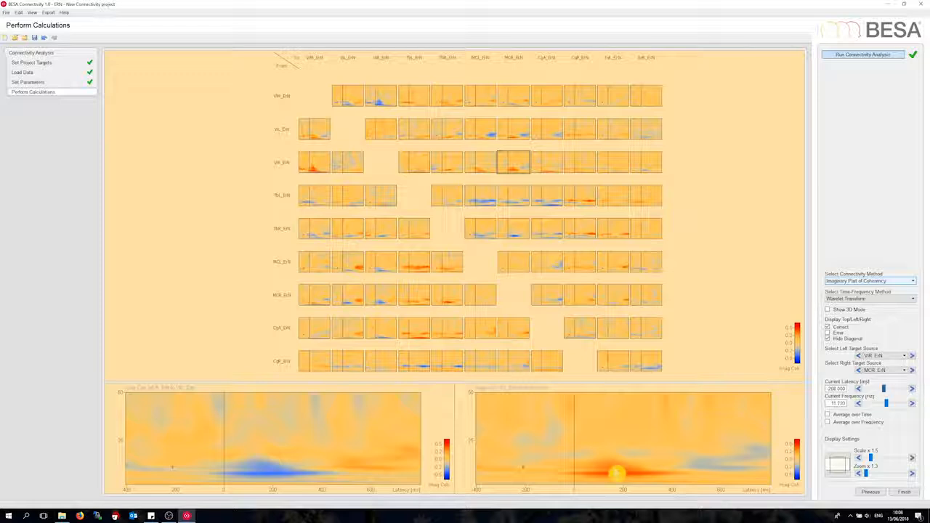
left_click(619, 478)
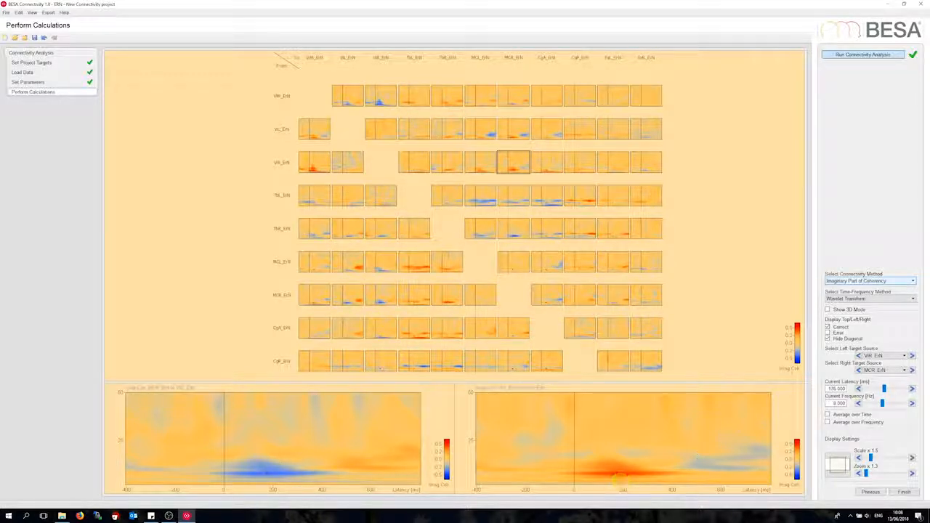
- Show the connectivity results in 3D mode with a threshold of 0.3 and a 3D scale of 1.4
left_click(828, 310)
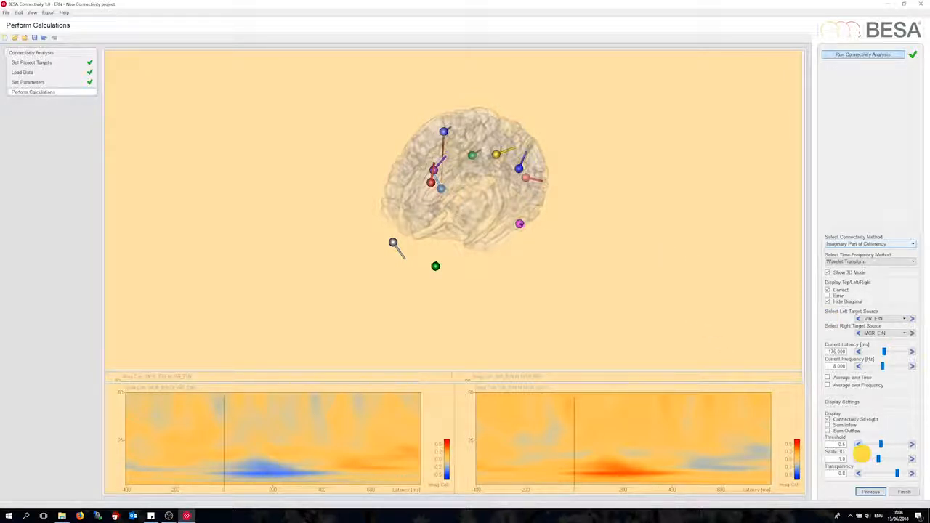
left_click(858, 444)
left_click_drag(592, 230, 485, 290)
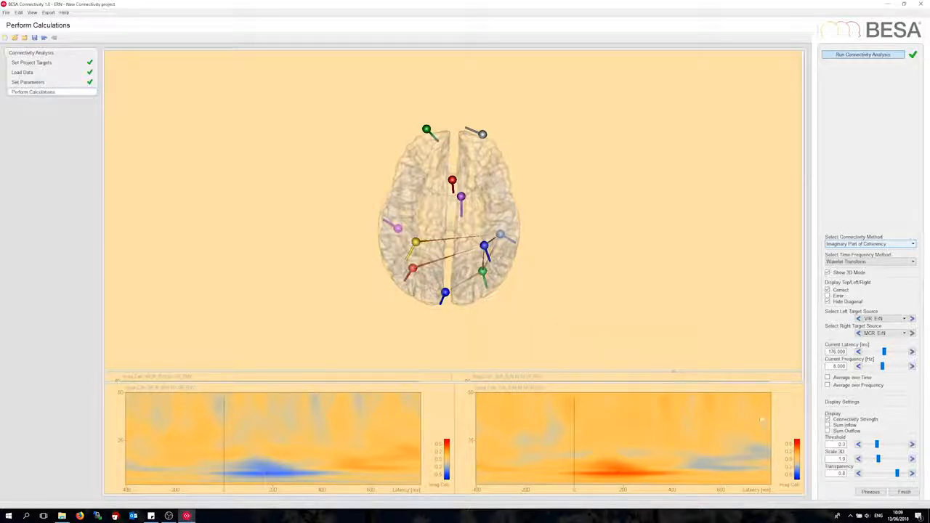
left_click(912, 459)
left_click(913, 459)
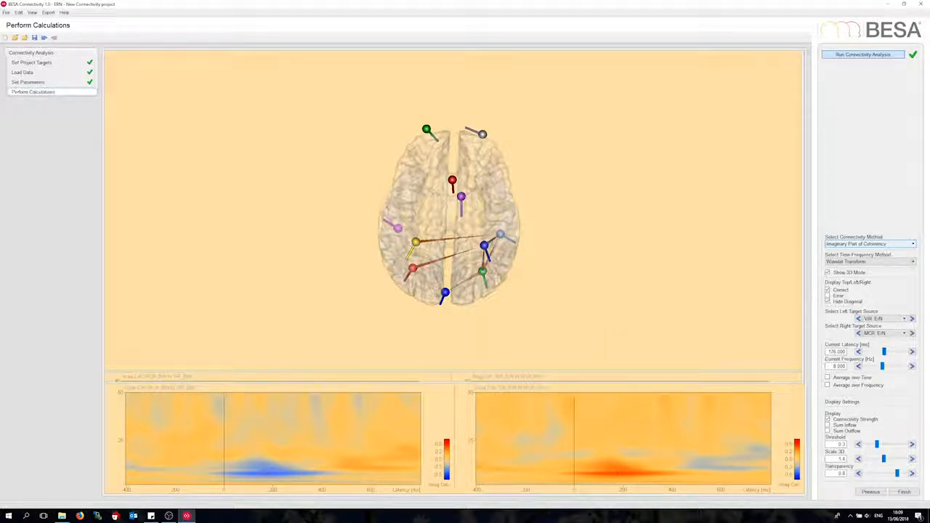
left_click_drag(467, 284, 453, 273)
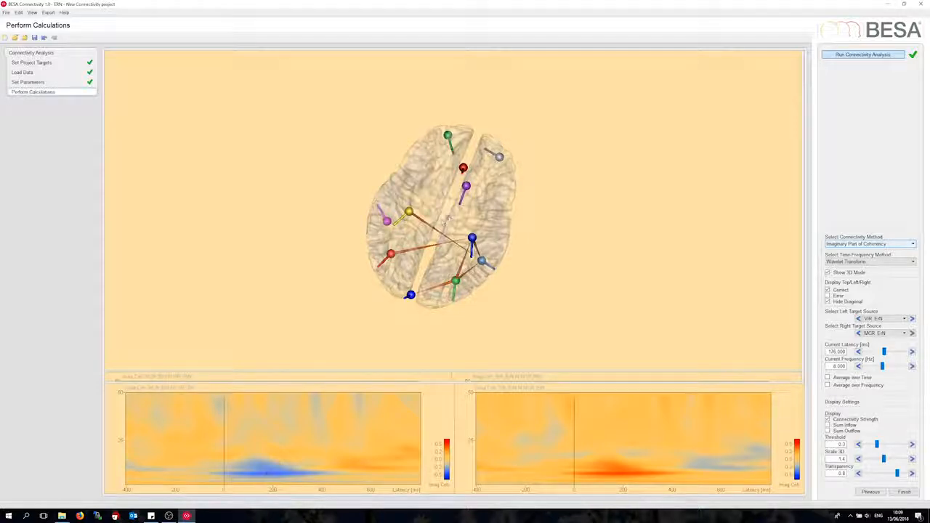
left_click_drag(432, 223, 438, 220)
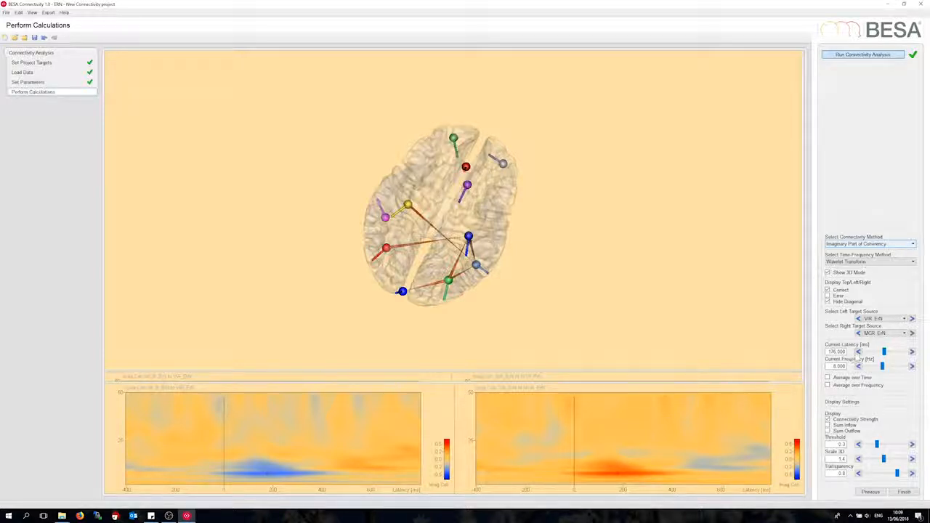
- Sweep the current latency back past 0 ms and forward to 464 ms to examine how the 3D connections change
left_click(858, 353)
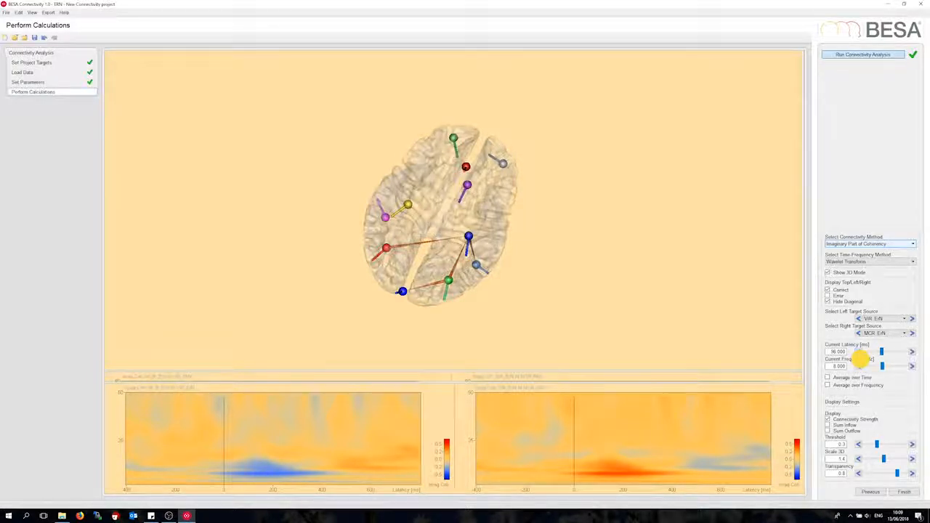
left_click(858, 353)
left_click(857, 353)
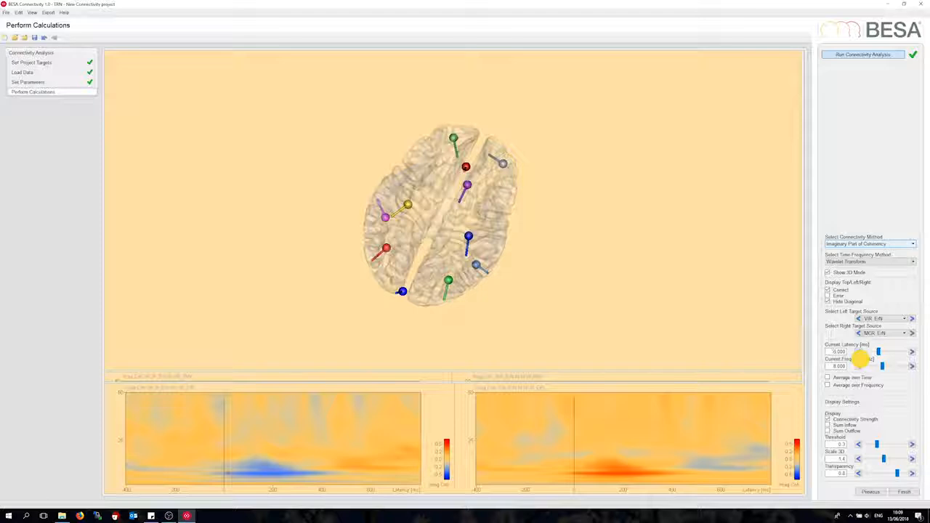
left_click(858, 353)
left_click_drag(877, 351, 881, 351)
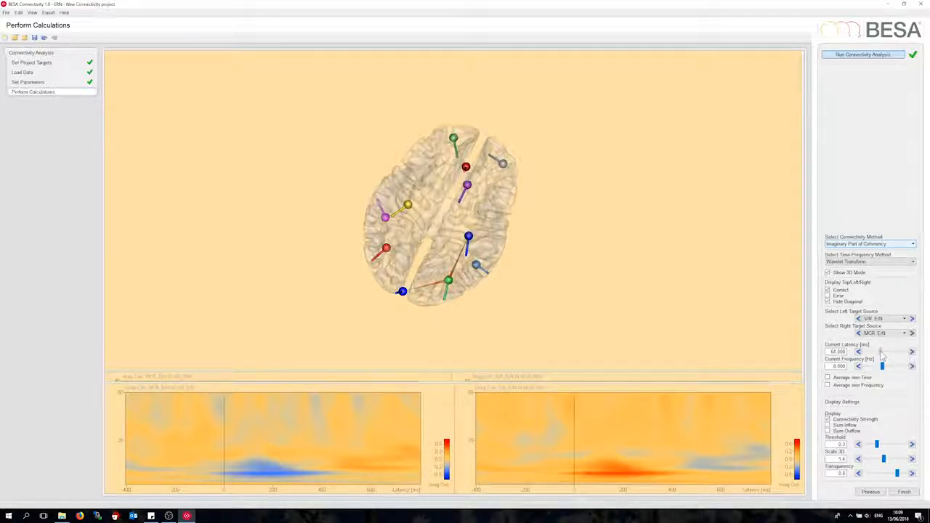
left_click_drag(881, 353, 897, 356)
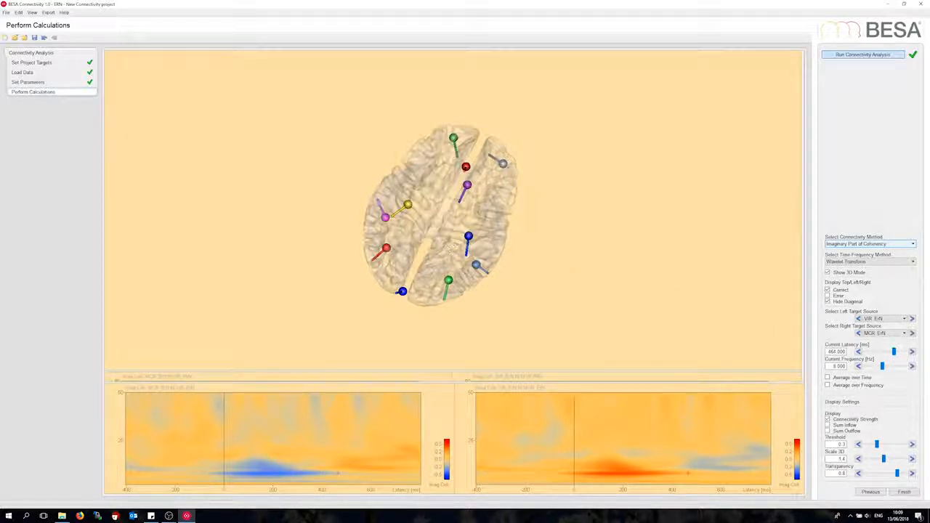
left_click_drag(446, 239, 443, 230)
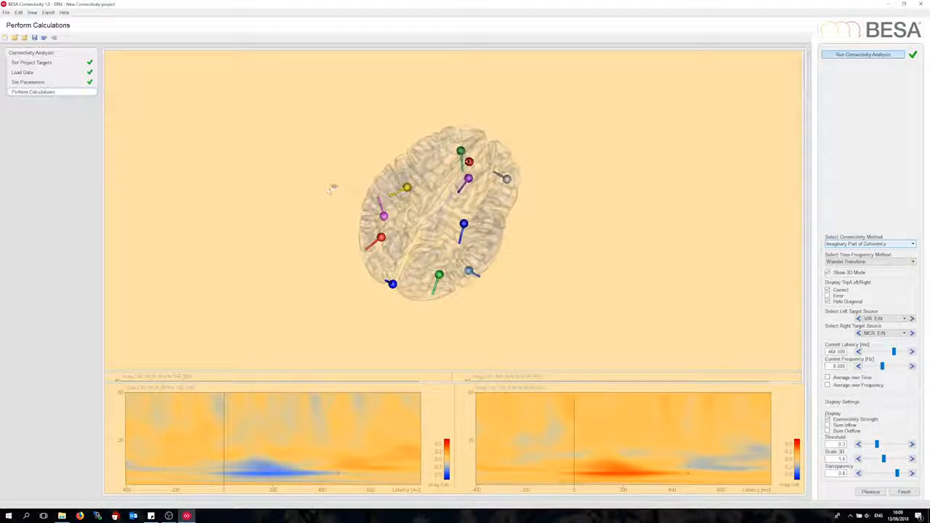
- Start a video export of all windows and set its time range from 64 ms to 384 ms
left_click(48, 13)
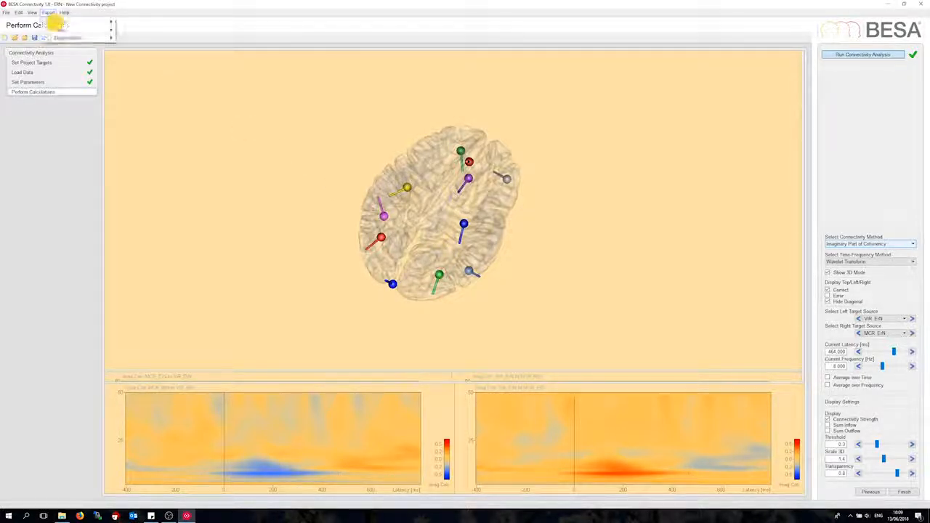
mouse_move(72, 36)
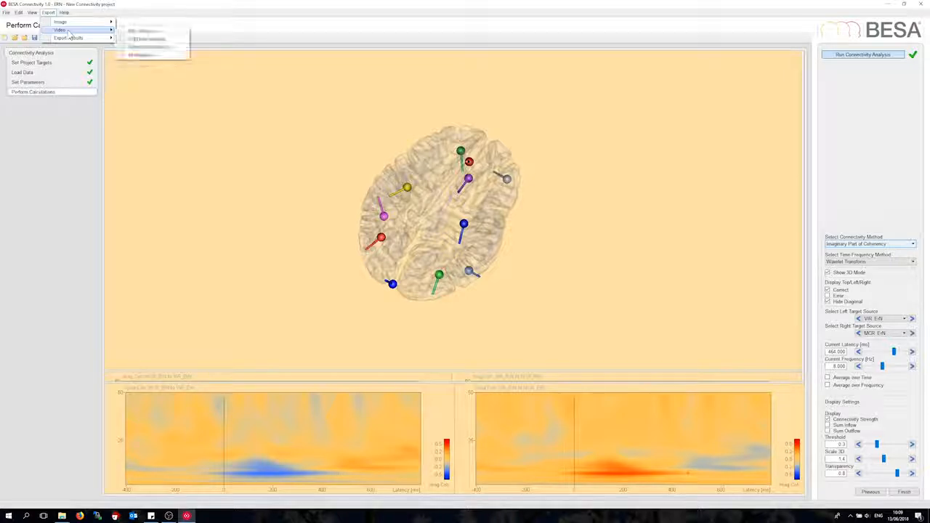
left_click(141, 62)
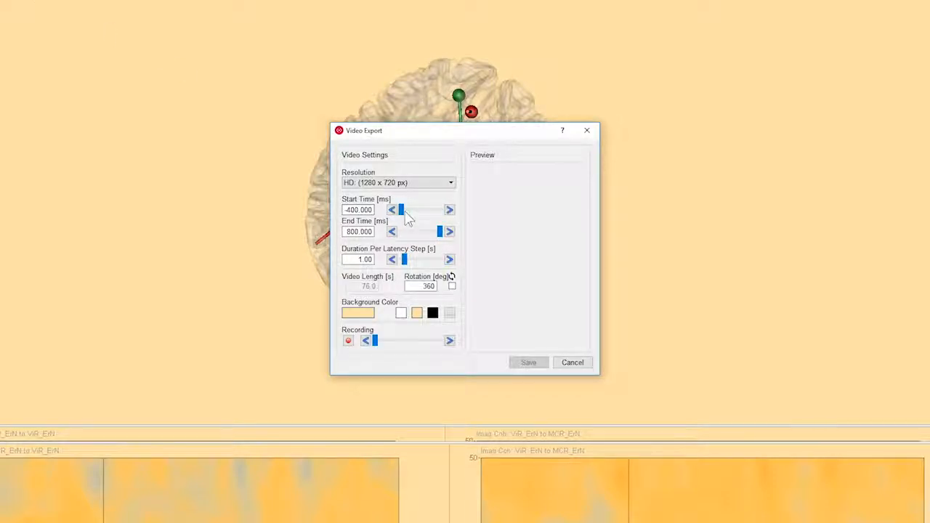
left_click_drag(404, 211, 436, 238)
left_click_drag(432, 236, 426, 233)
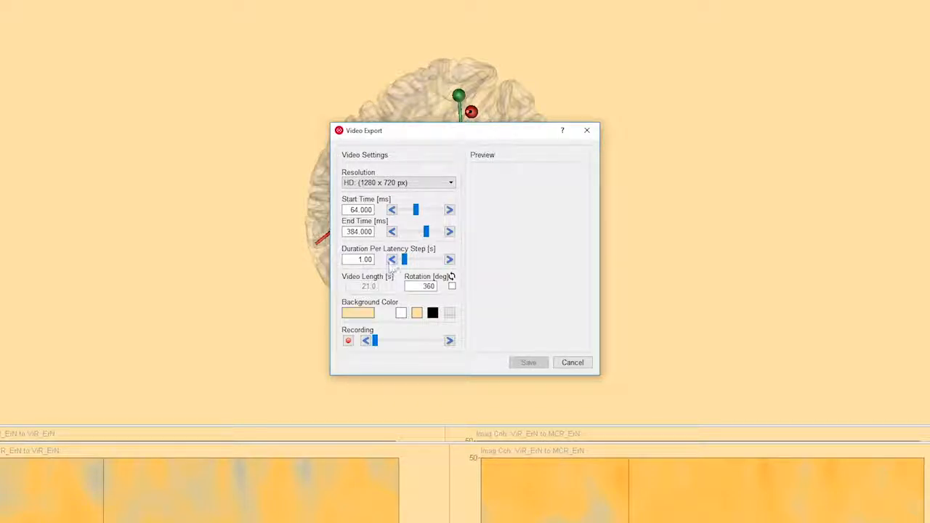
- Set the video's duration per latency step to 0.20 s and enable a rotation of 30 degrees
left_click(391, 259)
left_click(392, 260)
left_click(392, 259)
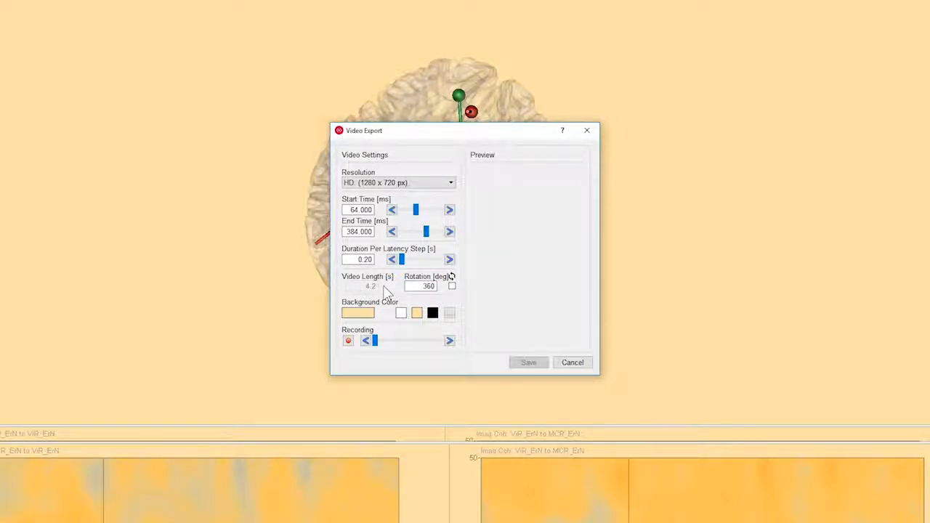
left_click(437, 286)
double_click(422, 288)
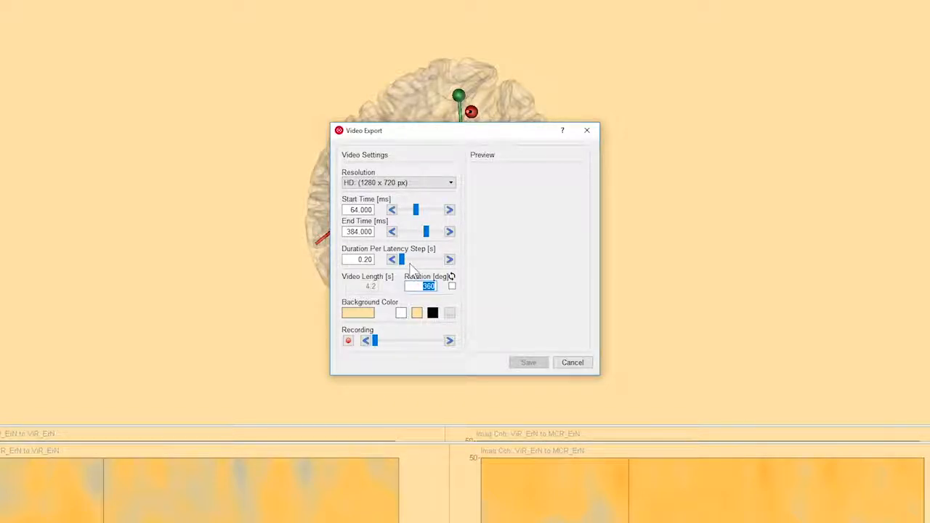
type("30")
left_click(451, 288)
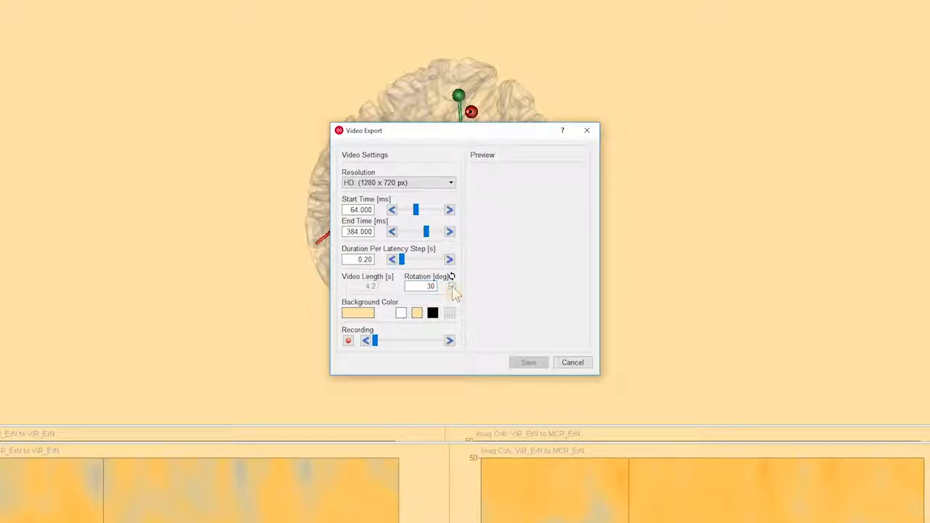
- Change the video's background color to white and start recording it
left_click(400, 314)
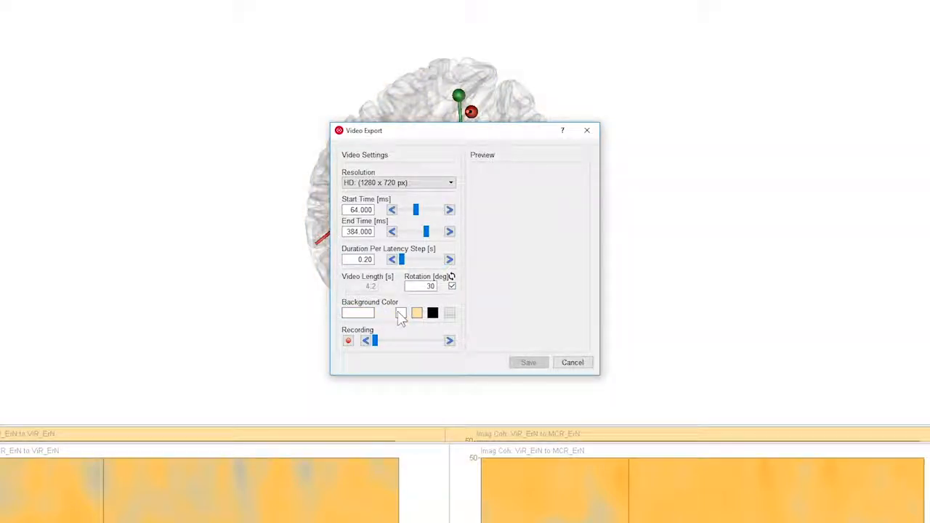
left_click(349, 342)
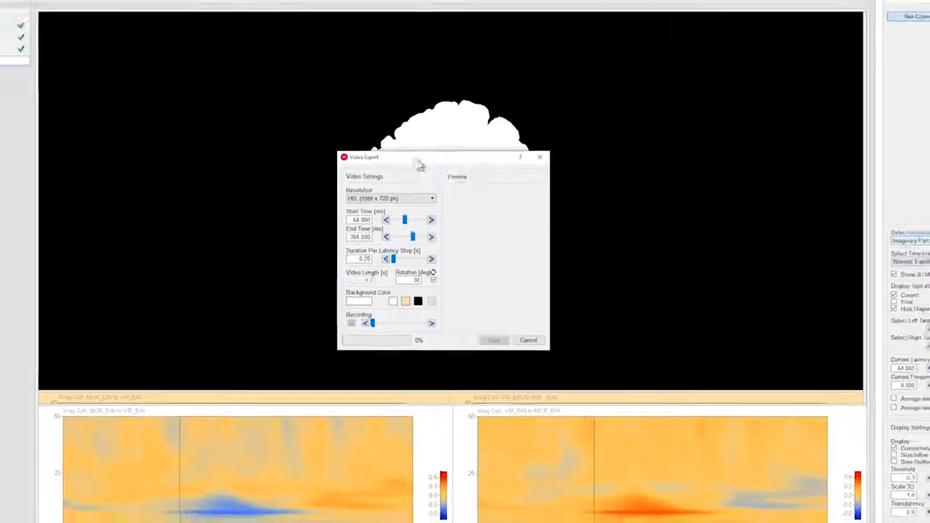
- Record the video with the export dialog moved aside, and save it as the MPEG file ERN-test-Corr-ImgCoh in the Videos folder
left_click_drag(431, 136, 177, 127)
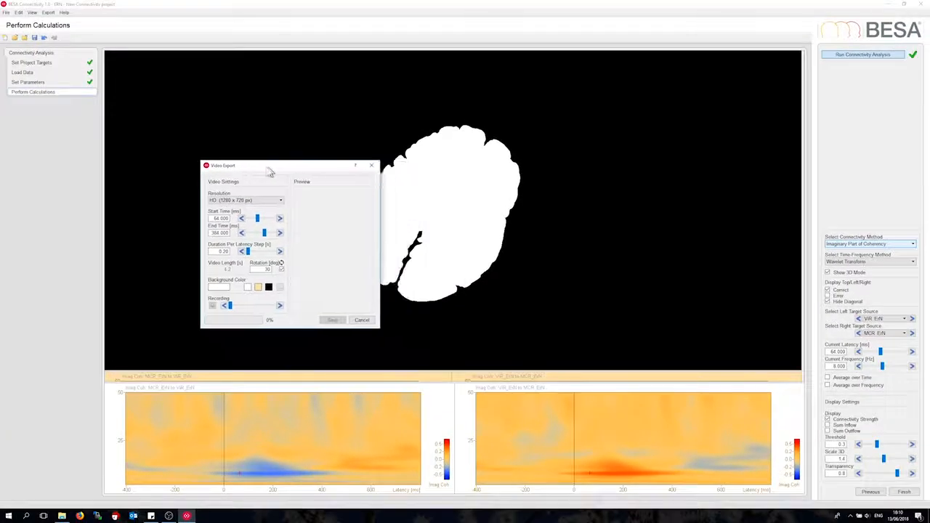
left_click_drag(269, 173, 246, 171)
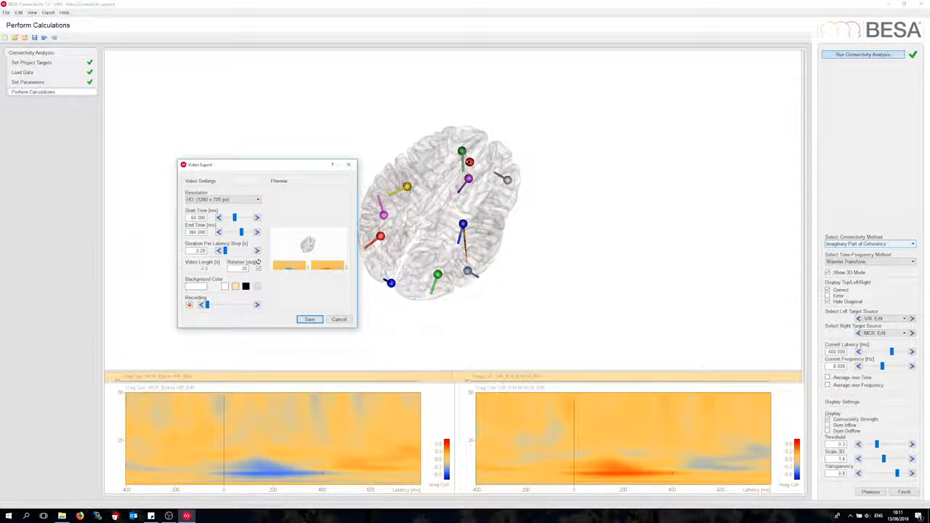
left_click(311, 321)
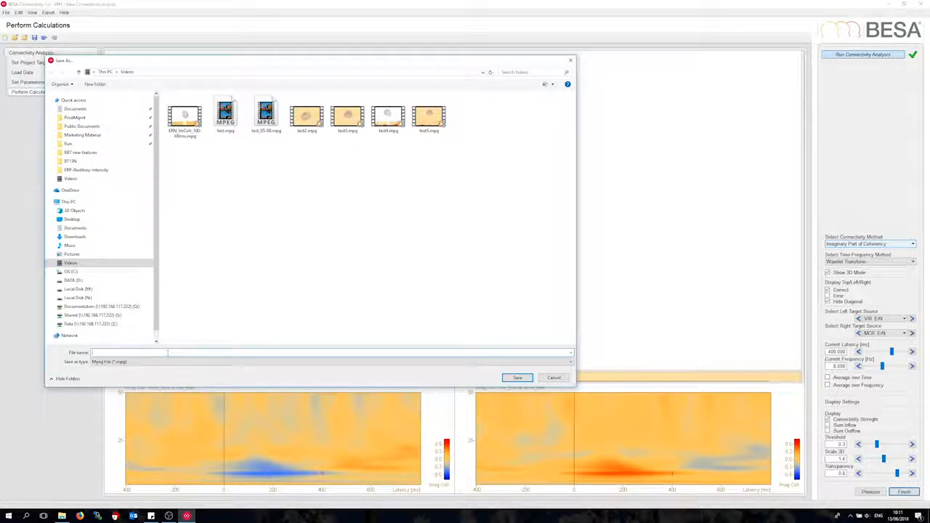
type("ERN-test-")
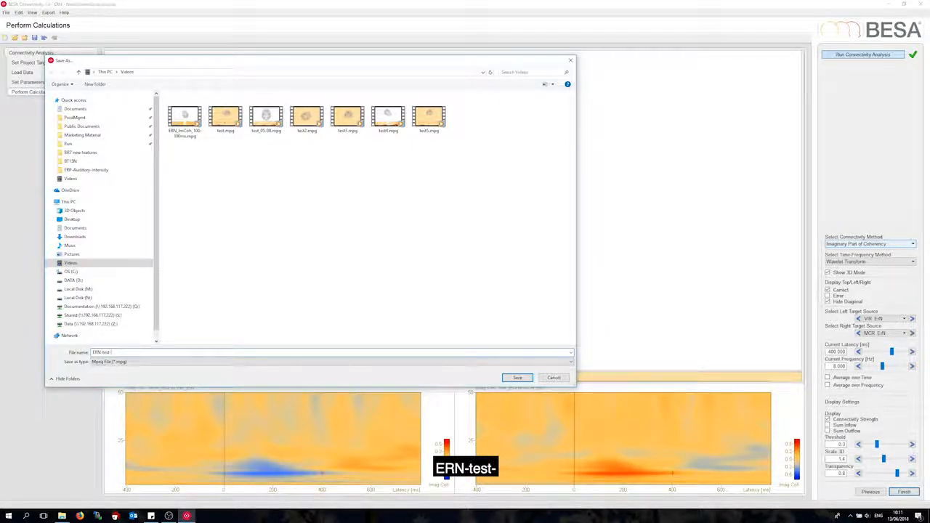
type("Corr")
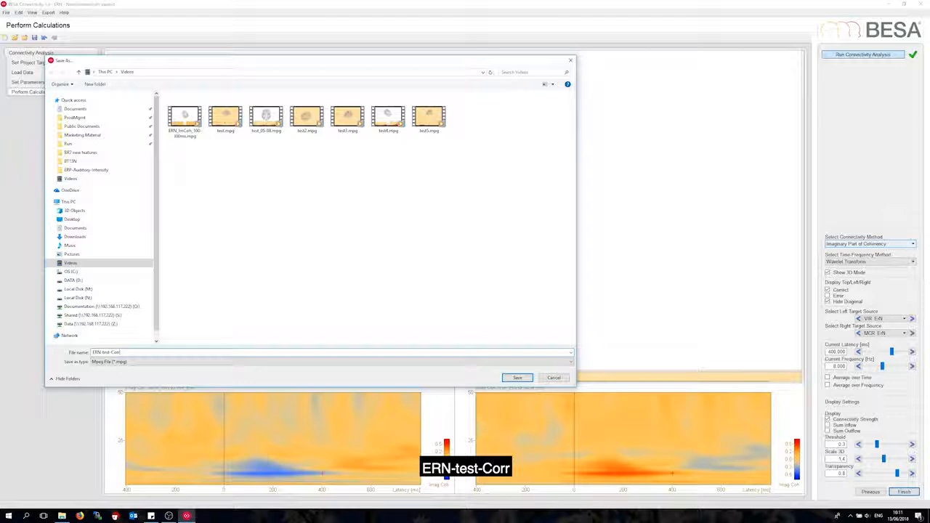
type("-")
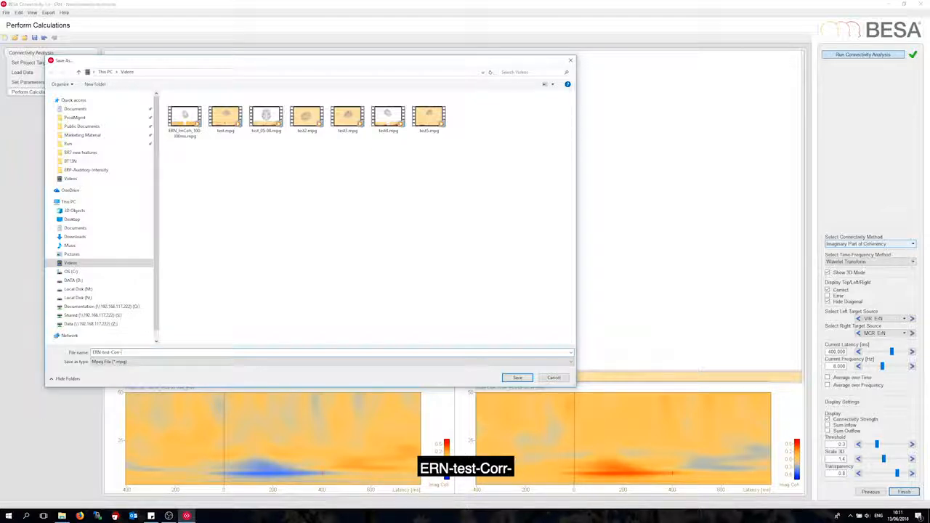
type("ImgCoh")
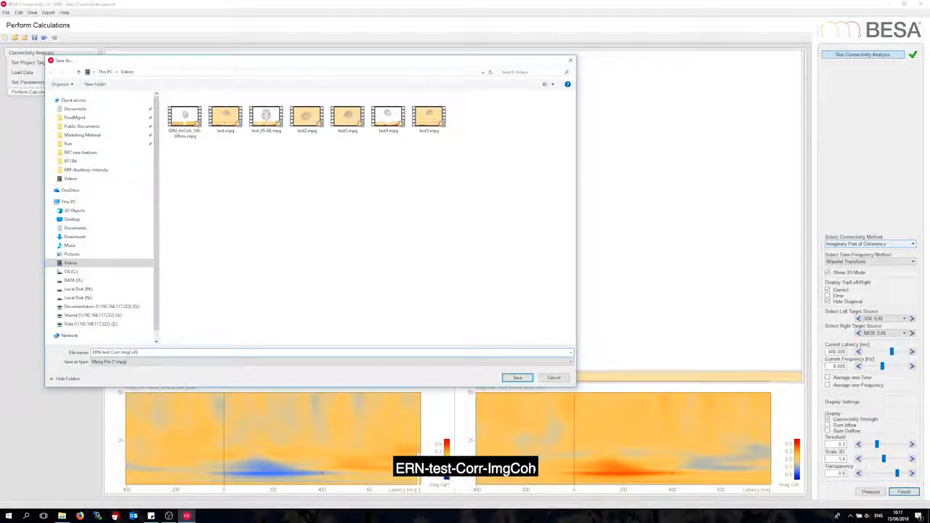
left_click(516, 377)
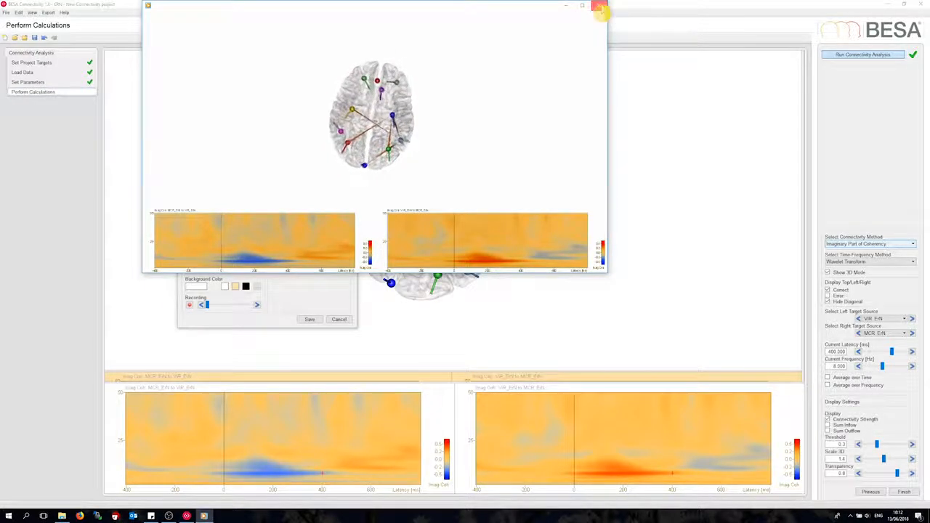
- Close the video playback and the export dialog, and turn off 3D mode to return to the matrix view
left_click(600, 6)
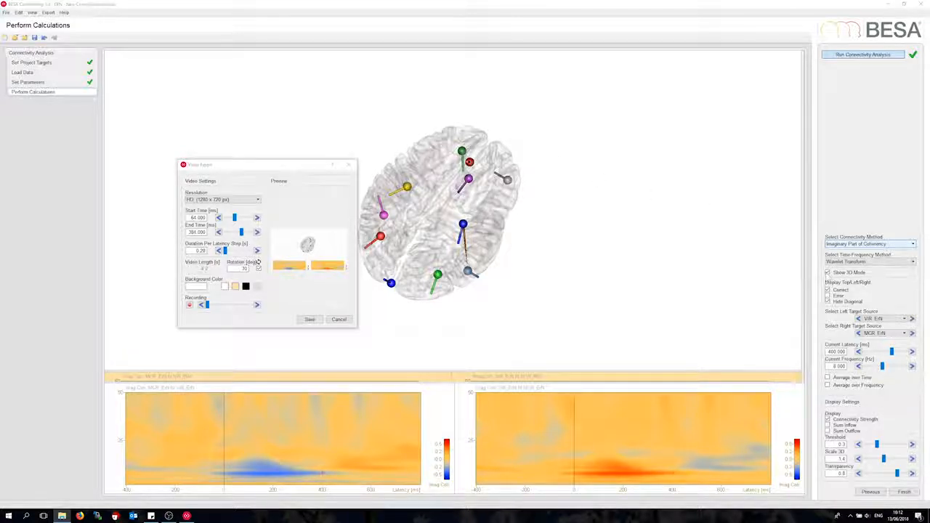
left_click(342, 322)
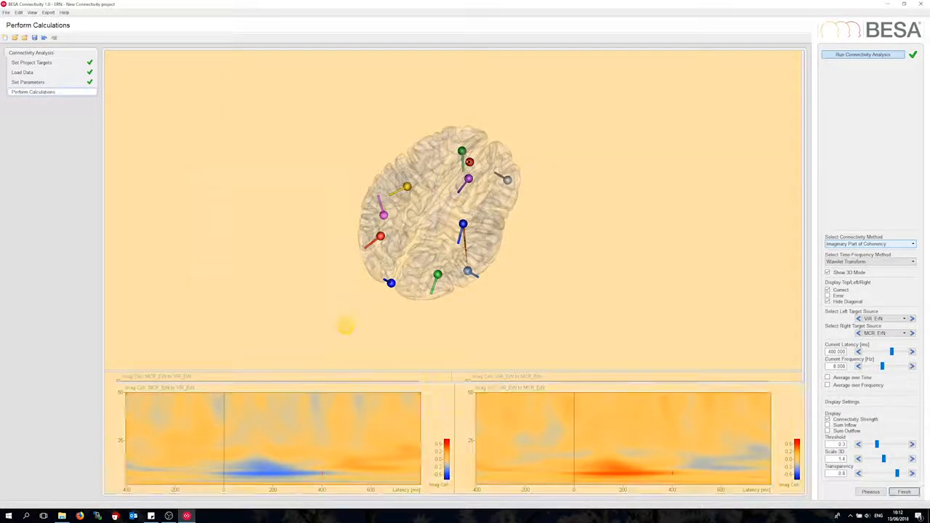
left_click(828, 274)
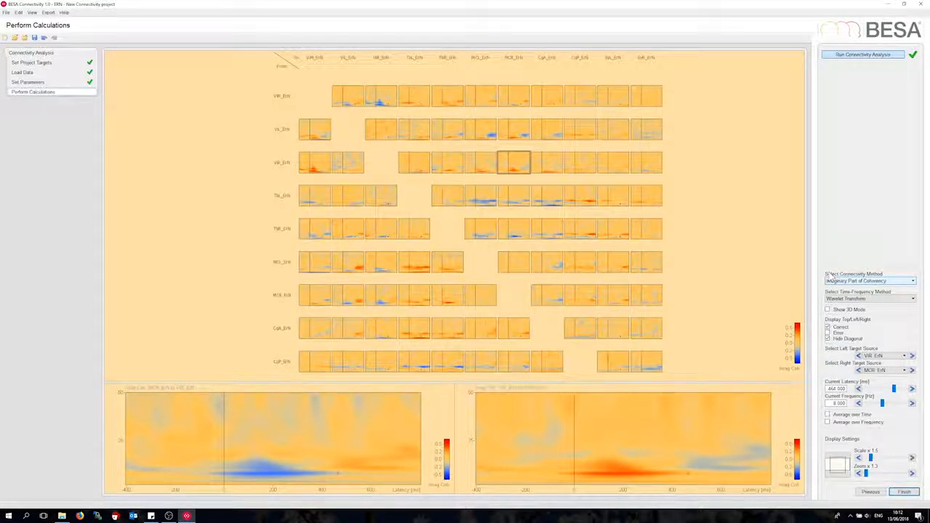
- Change the connectivity method to Partial Directed Coherence and raise the display scale to 2.0
left_click(845, 282)
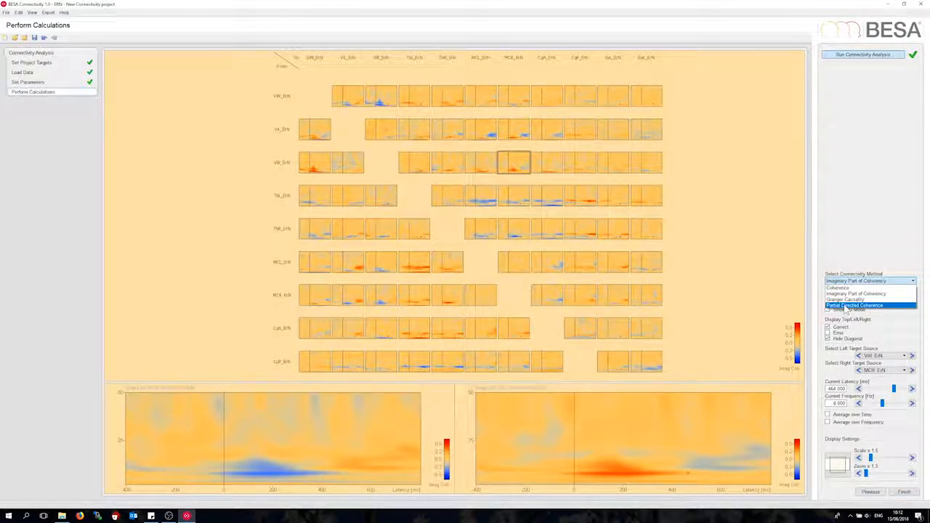
left_click(847, 305)
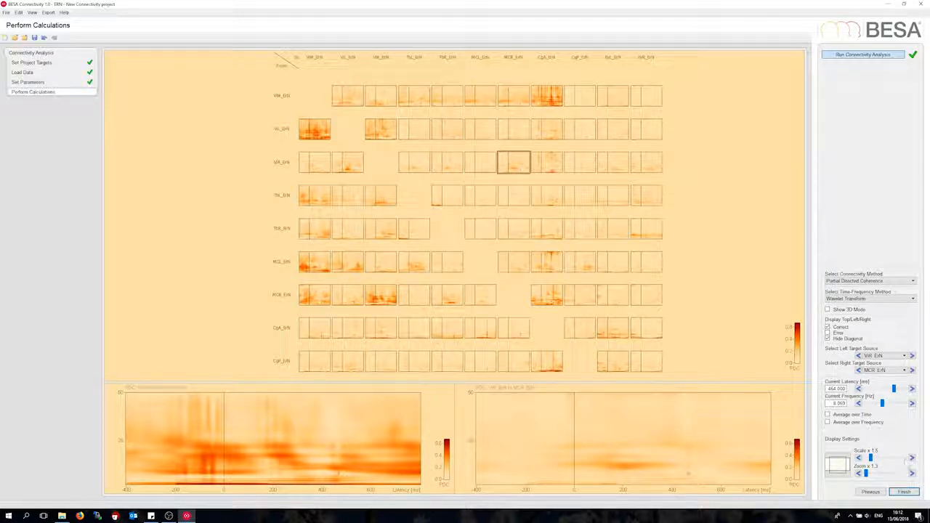
left_click(912, 458)
left_click(913, 459)
left_click(913, 459)
left_click(913, 459)
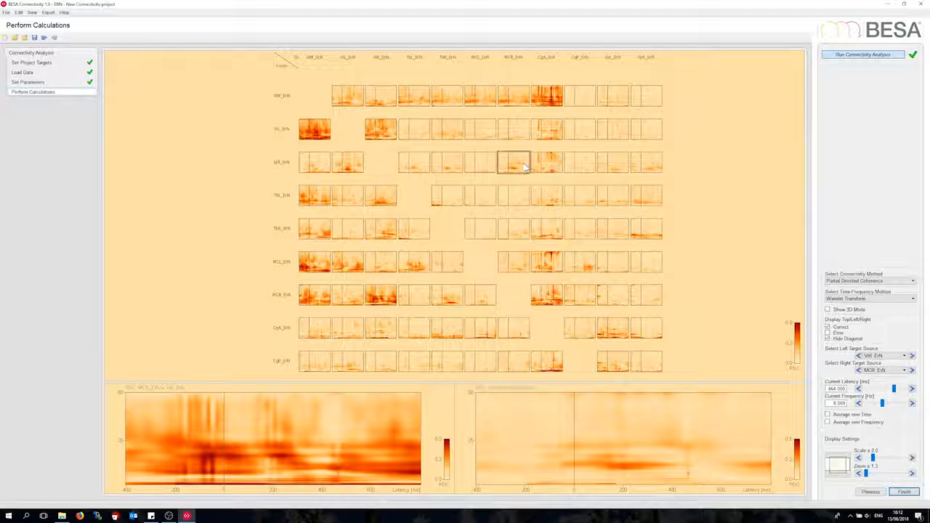
- Set the current point to 208 ms at about 11 Hz in the VIR_ErN to MCR_ErN plot and display the Error condition
left_click(627, 471)
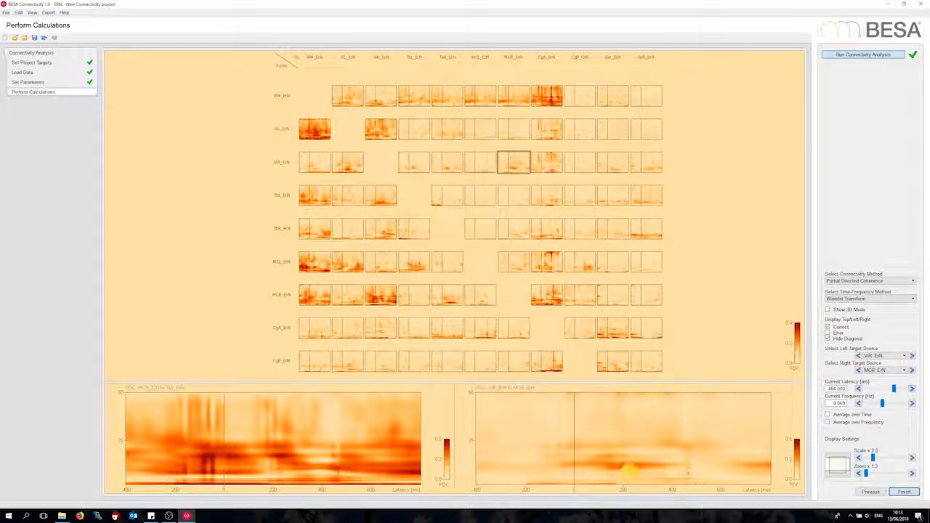
left_click(628, 473)
left_click(827, 333)
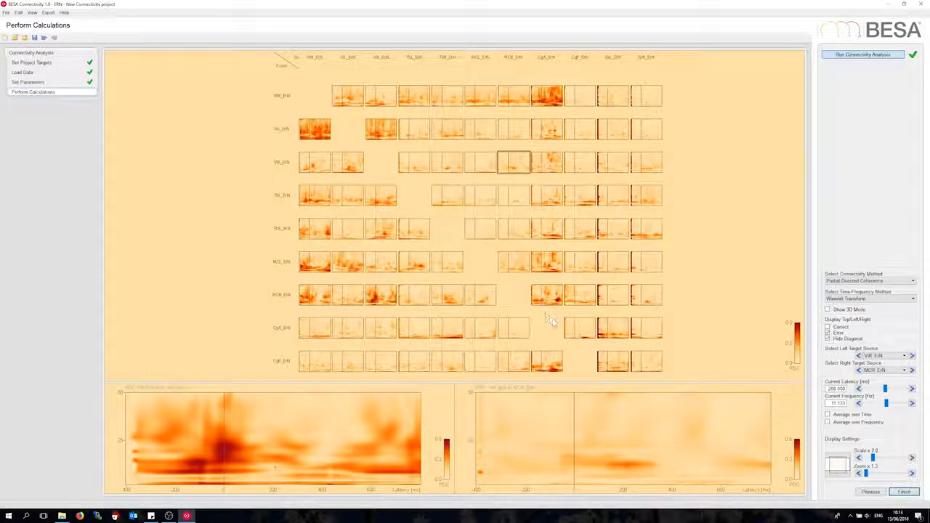
- Select the CgA_ErN to TbR_ErN cell in the matrix and set its current point to 432 ms at 11.2 Hz
left_click(450, 332)
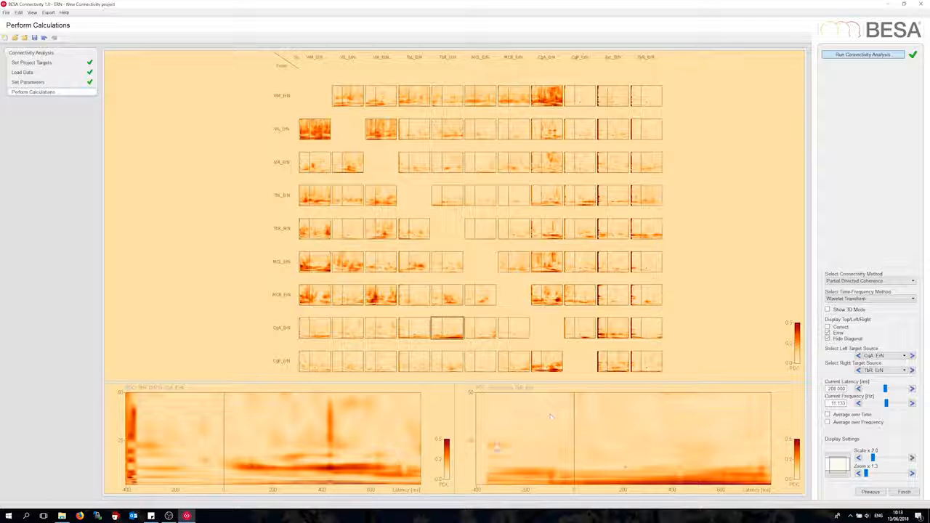
left_click(330, 472)
- Turn on 3D mode and compare the connections of the Correct and Error conditions, finishing on Error
left_click(828, 310)
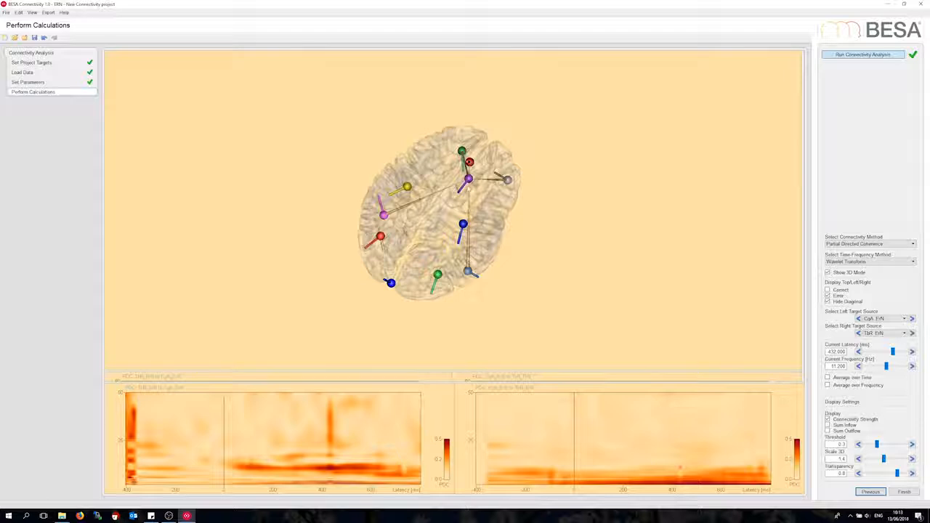
mouse_move(474, 244)
left_mouse_down()
mouse_move(451, 237)
mouse_move(458, 244)
left_mouse_up()
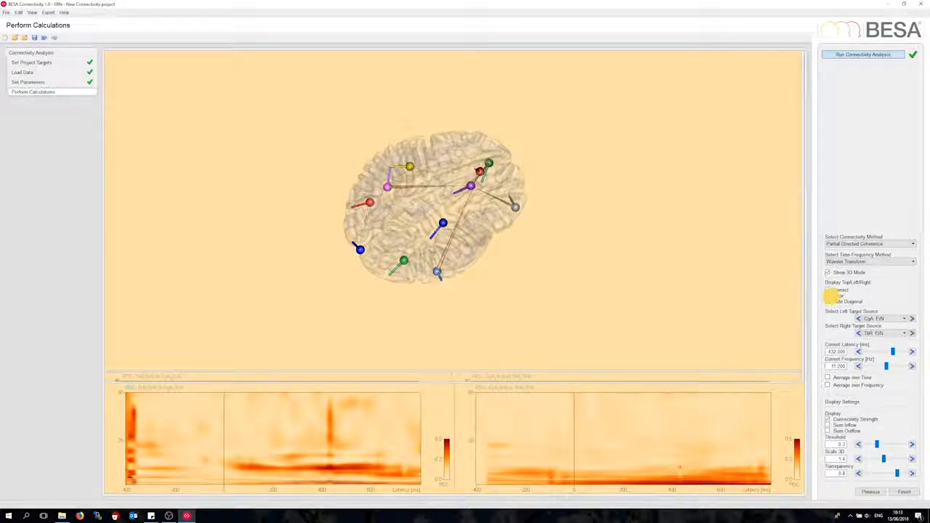
left_click(828, 293)
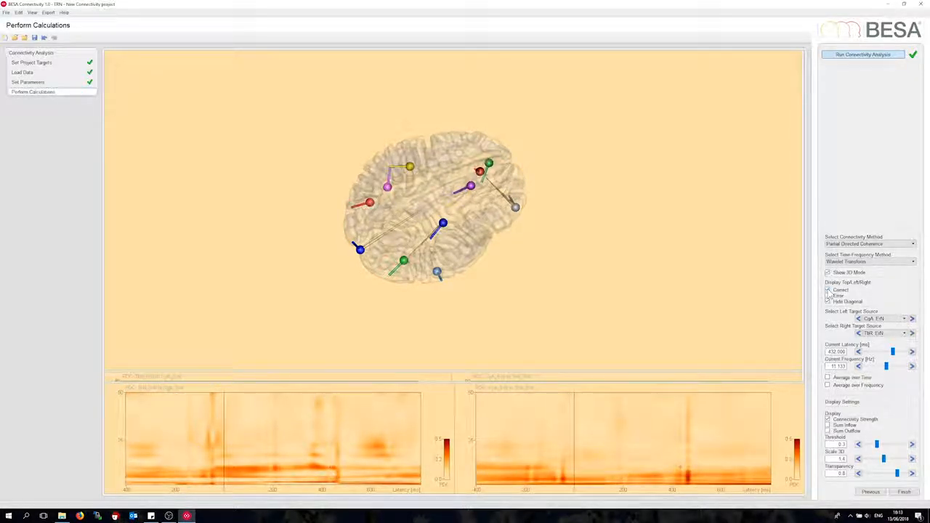
left_click(829, 295)
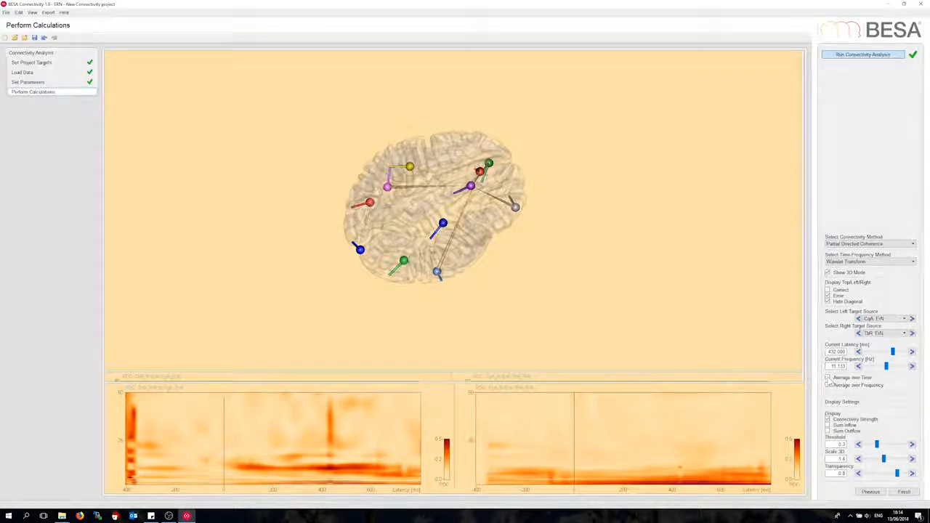
- Average the connectivity over time with a range from 304 ms to 448 ms
left_click(828, 379)
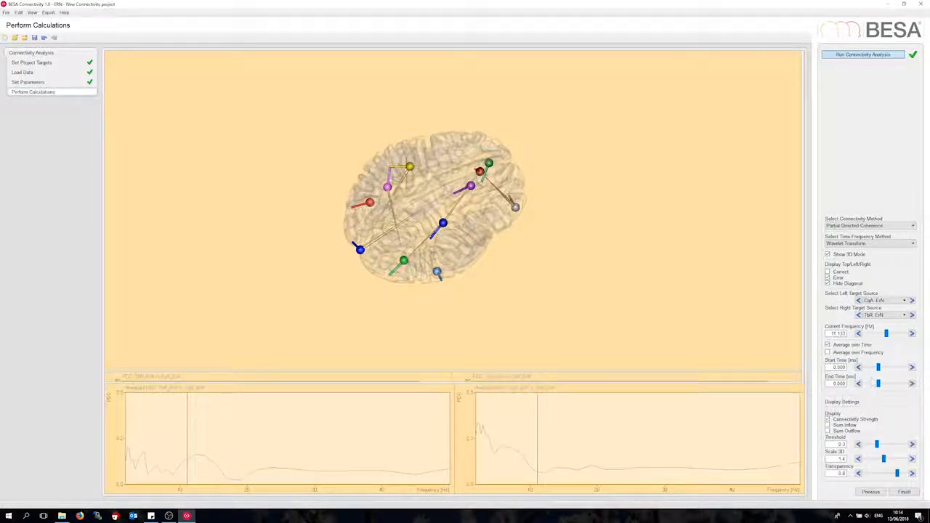
left_click(877, 368)
left_click(885, 368)
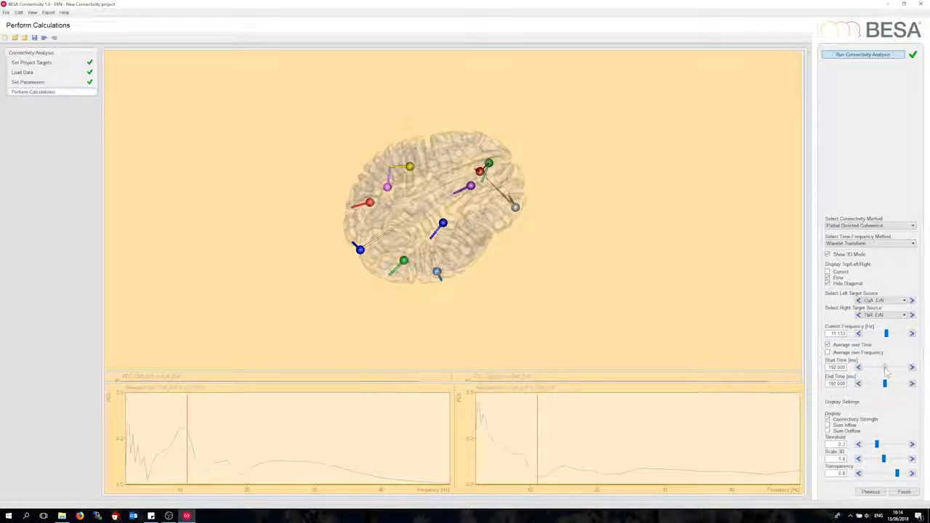
left_click_drag(885, 369, 894, 386)
left_click(911, 386)
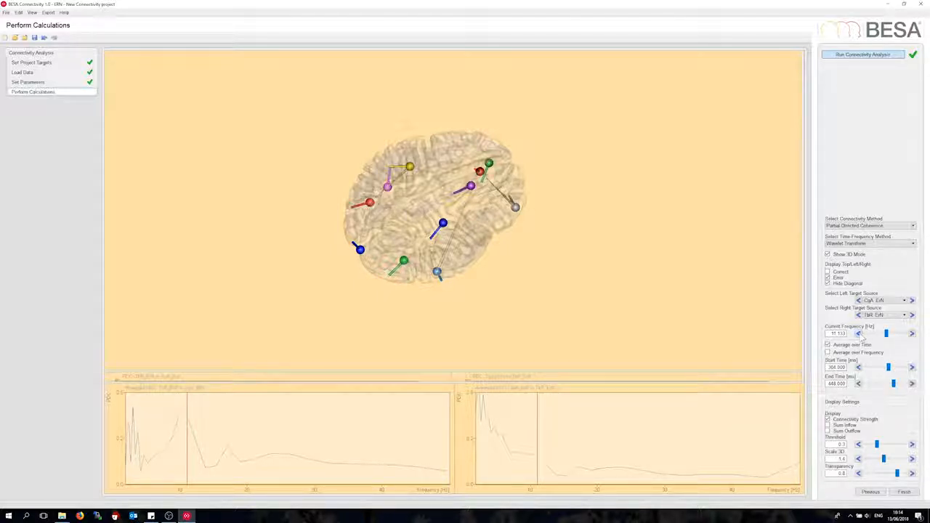
- Set the current frequency to 3.072 Hz and compare the time-averaged Correct and Error connections in 3D, finishing on Error
left_click_drag(885, 335, 857, 343)
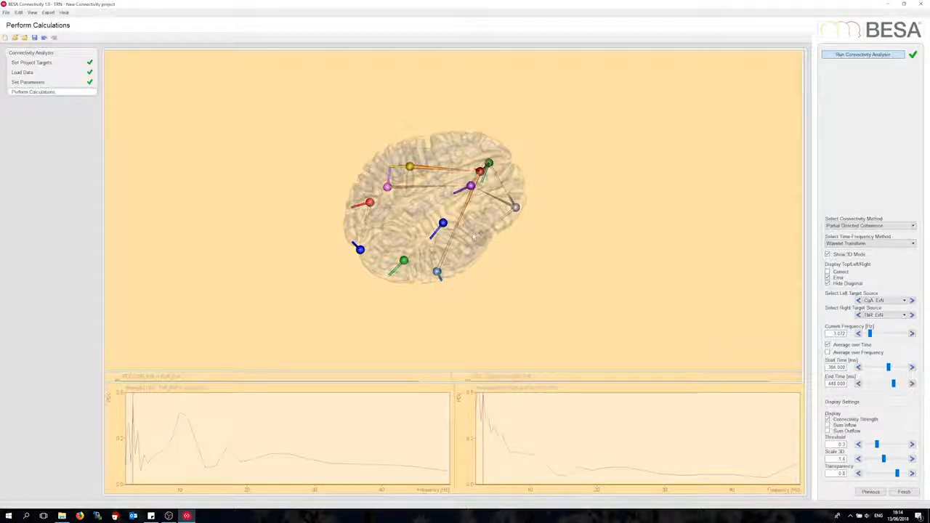
left_click_drag(477, 236, 480, 244)
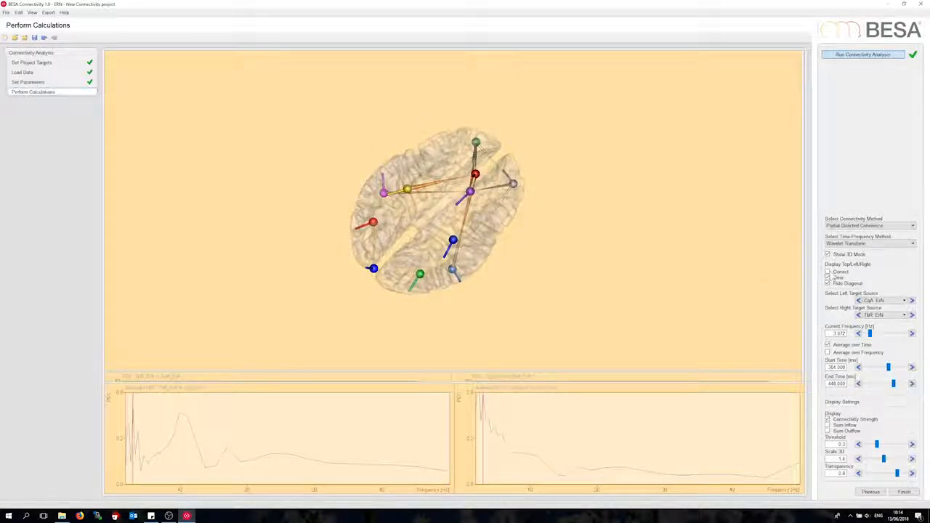
left_click(828, 273)
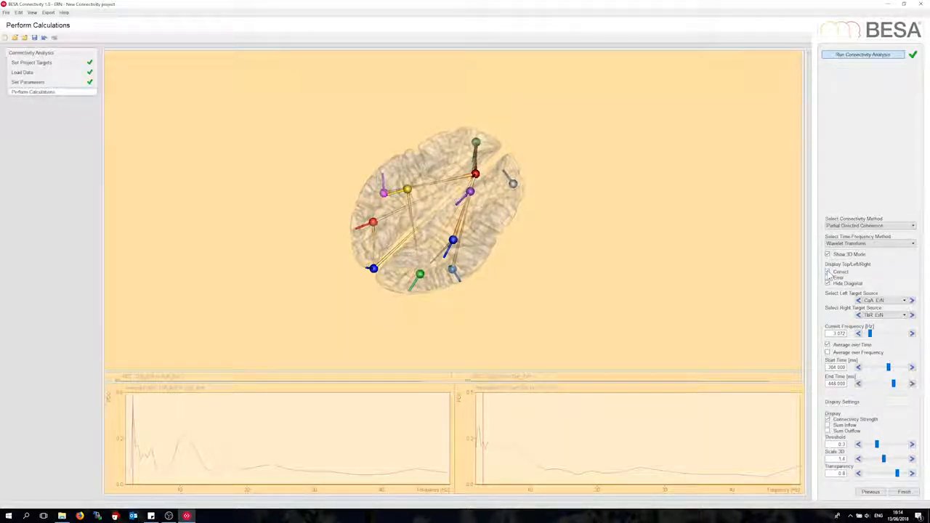
left_click(827, 277)
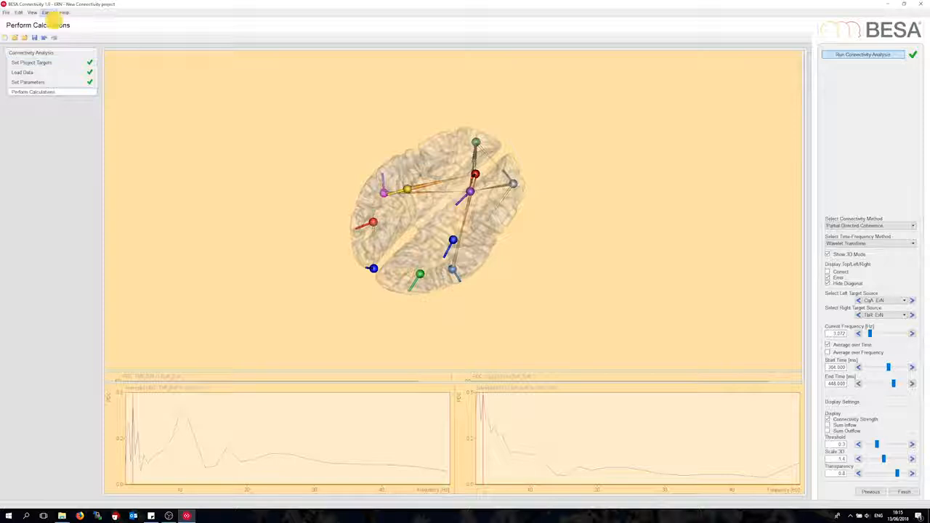
- Check the export options for connectivity data, then leave them without exporting
left_click(48, 13)
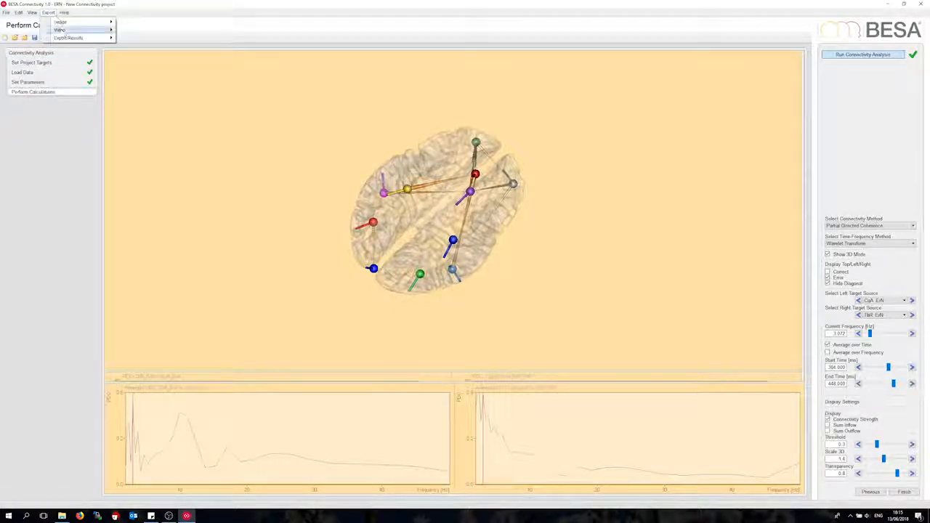
mouse_move(71, 38)
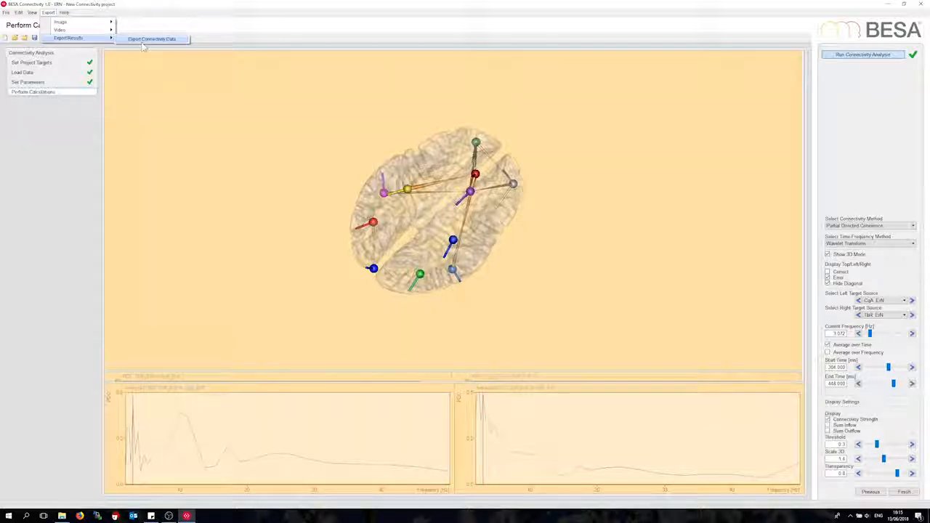
left_click(286, 175)
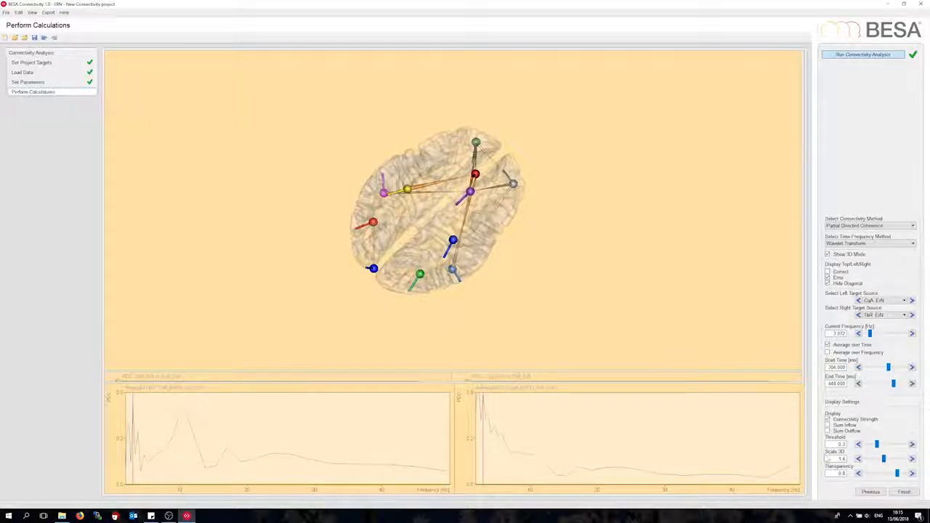
- Finish the analysis and save the project in the ERN group as ERN_Twocnd_4MEasures
left_click(904, 492)
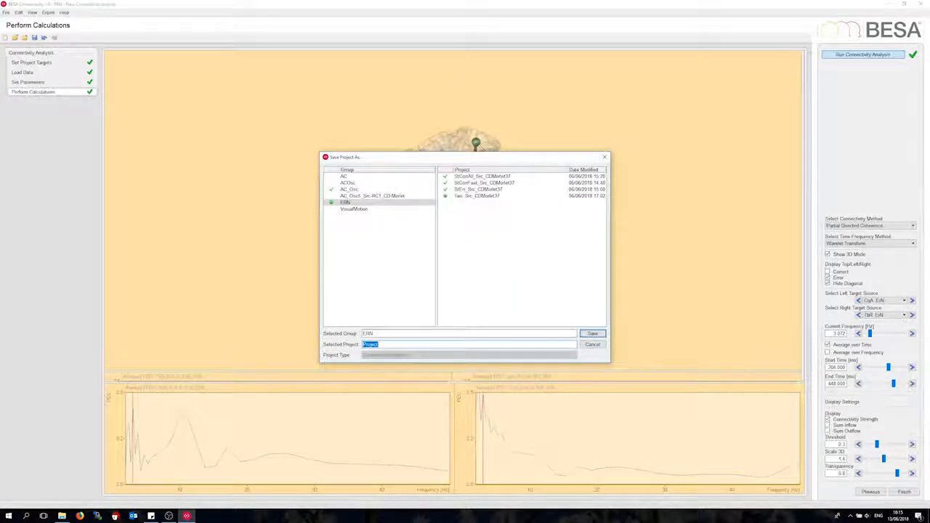
type("ERN")
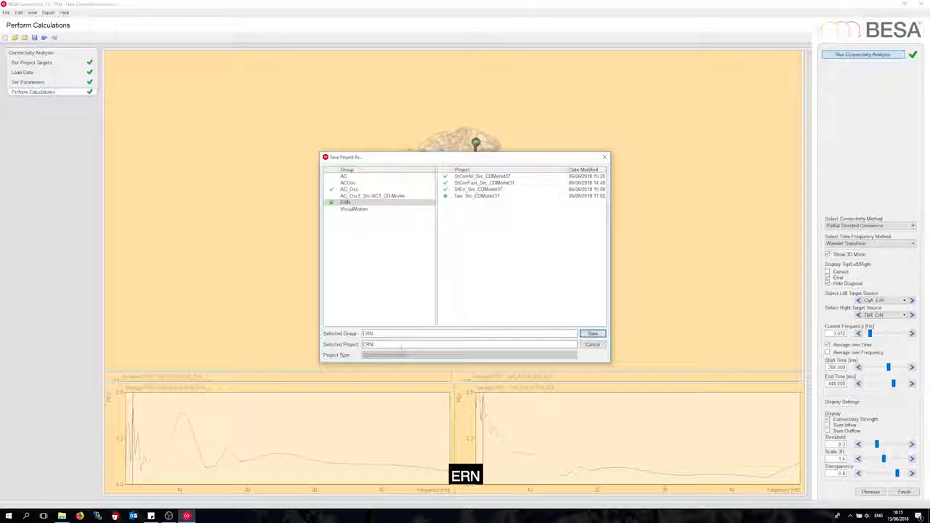
type("_")
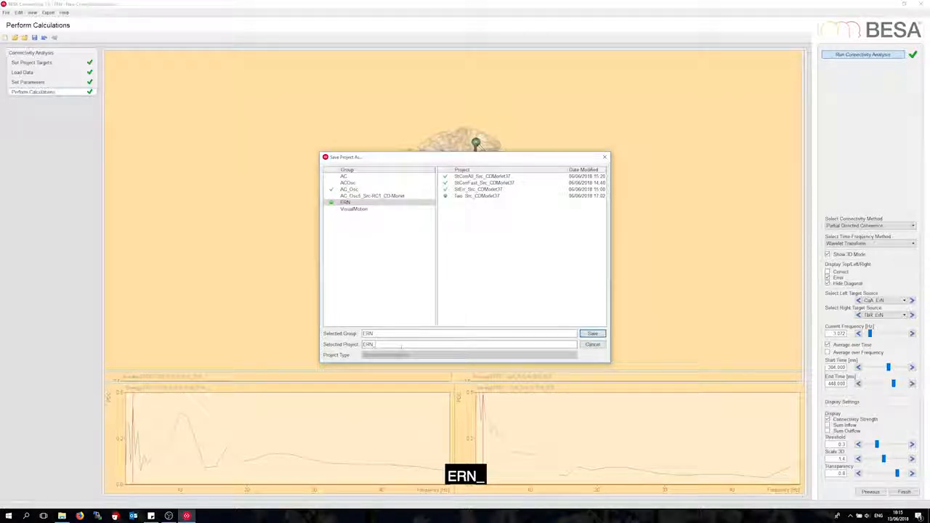
type("Twocn")
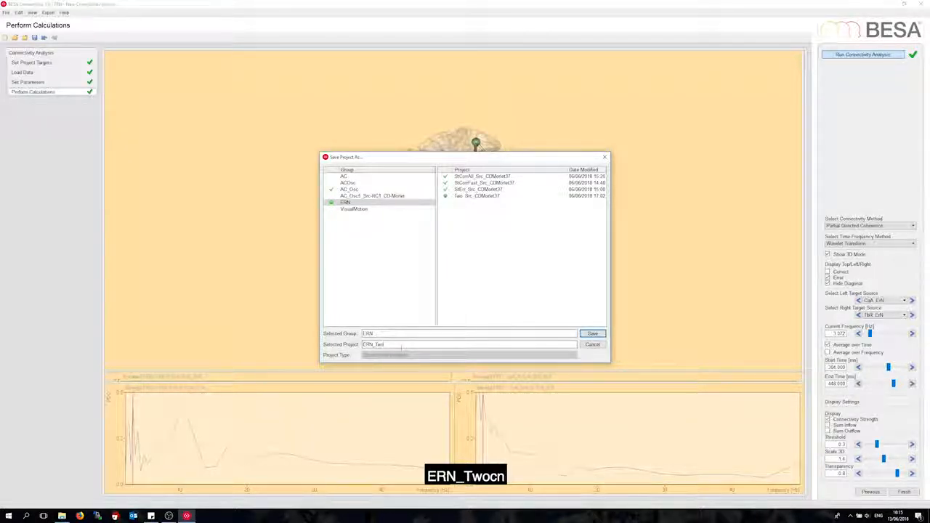
type("d_4")
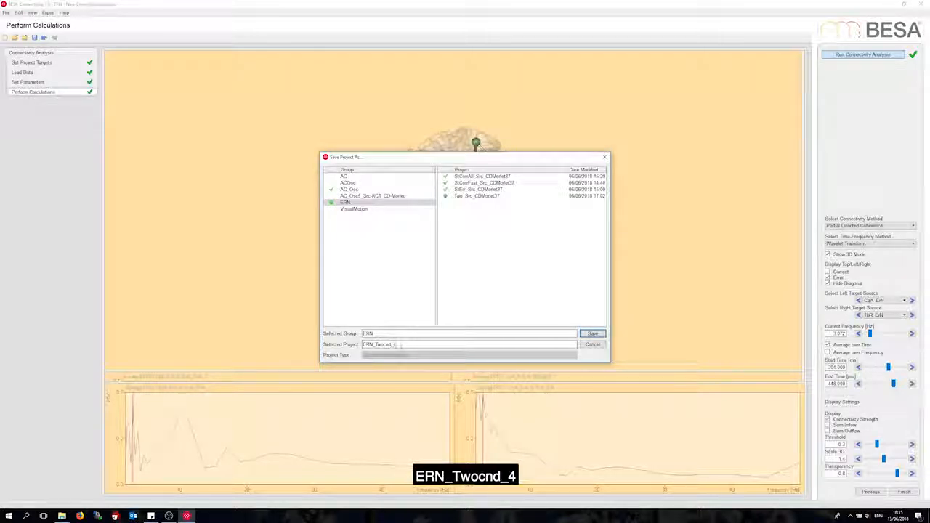
type("ME")
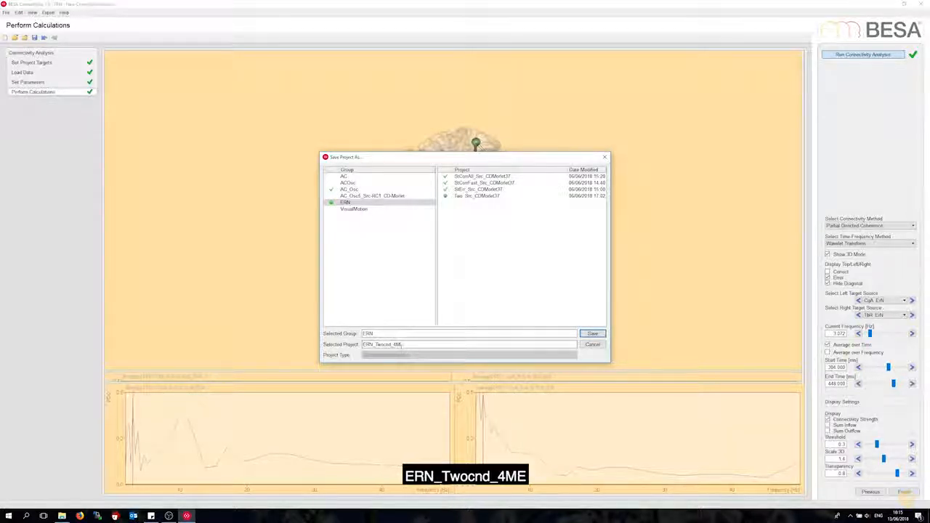
type("asures")
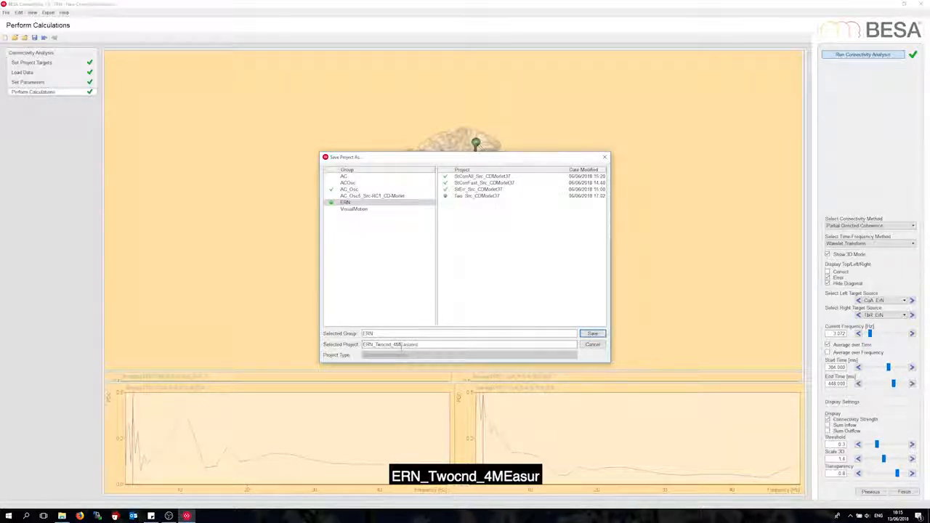
left_click(592, 335)
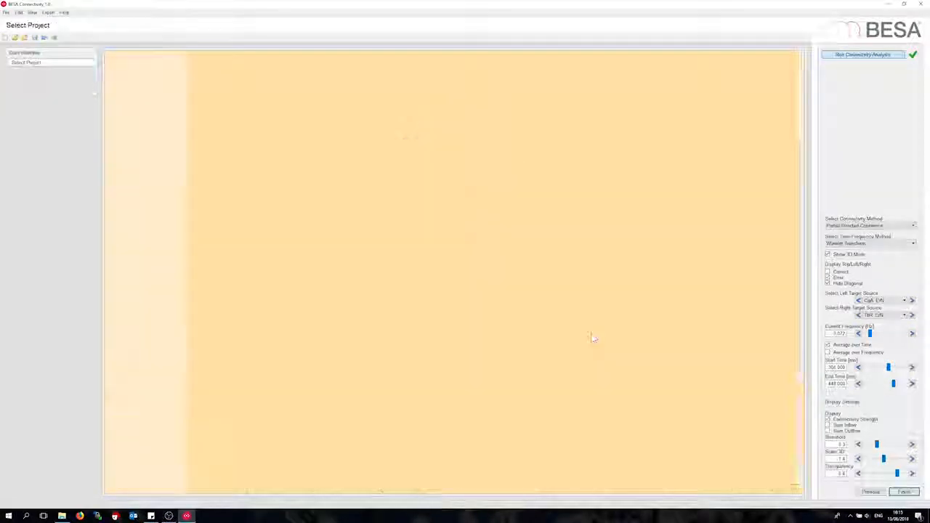